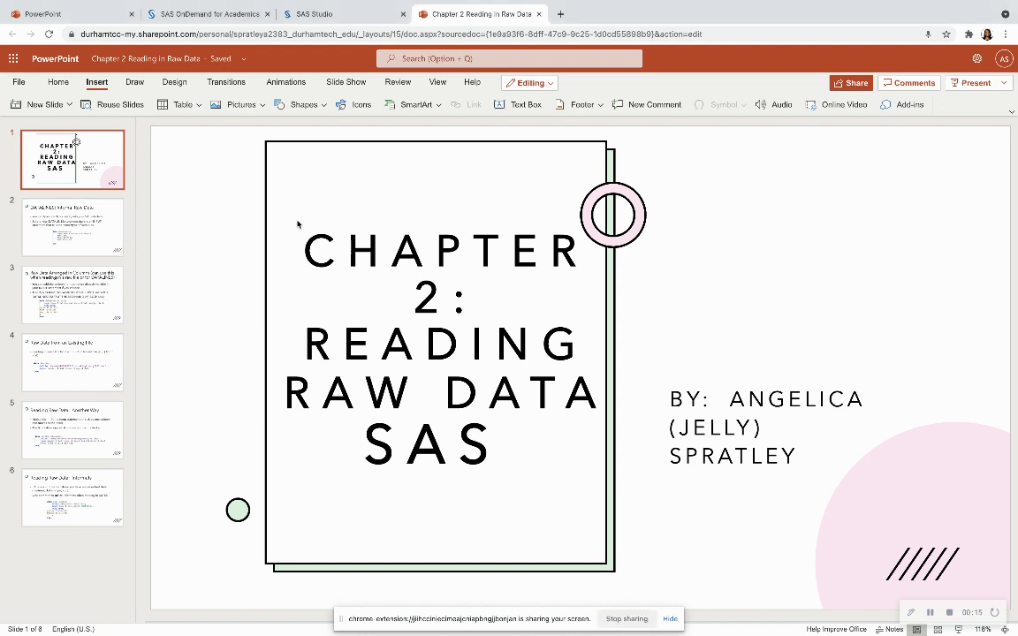
- Bring up slide 2, 'DATALINES: Internal Raw Data', with its INPUT/DATALINES example
left_click(95, 214)
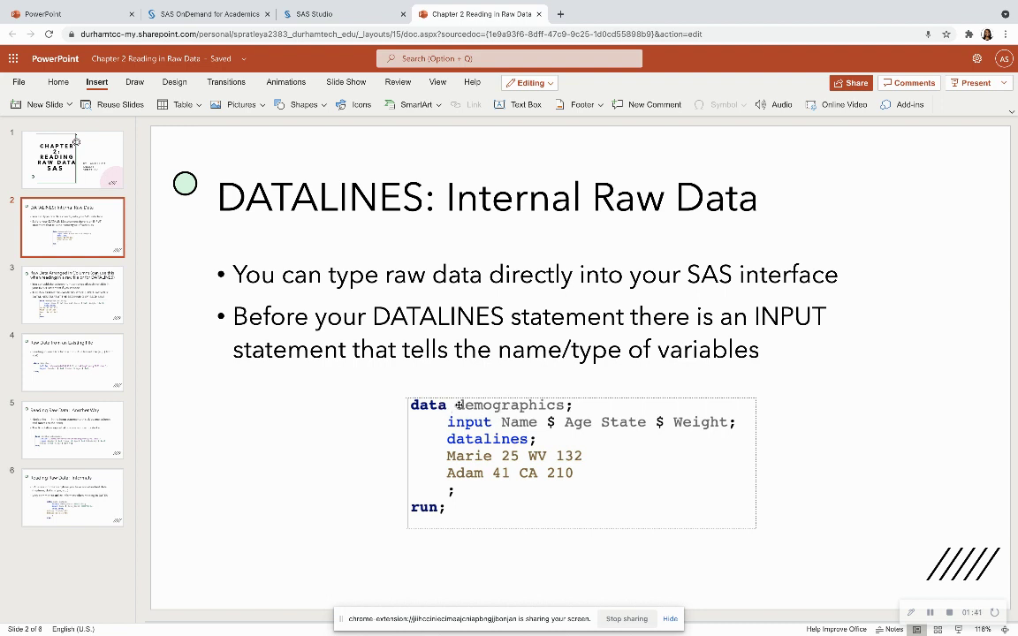
- In SAS Studio, enlarge the browser page zoom to 150%
left_click(328, 21)
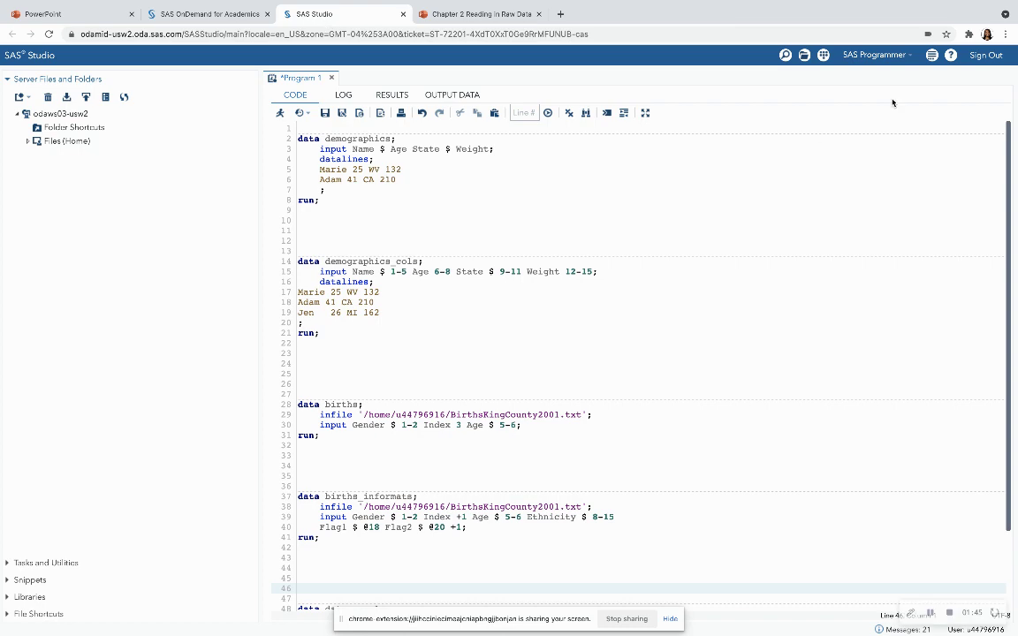
left_click(1005, 34)
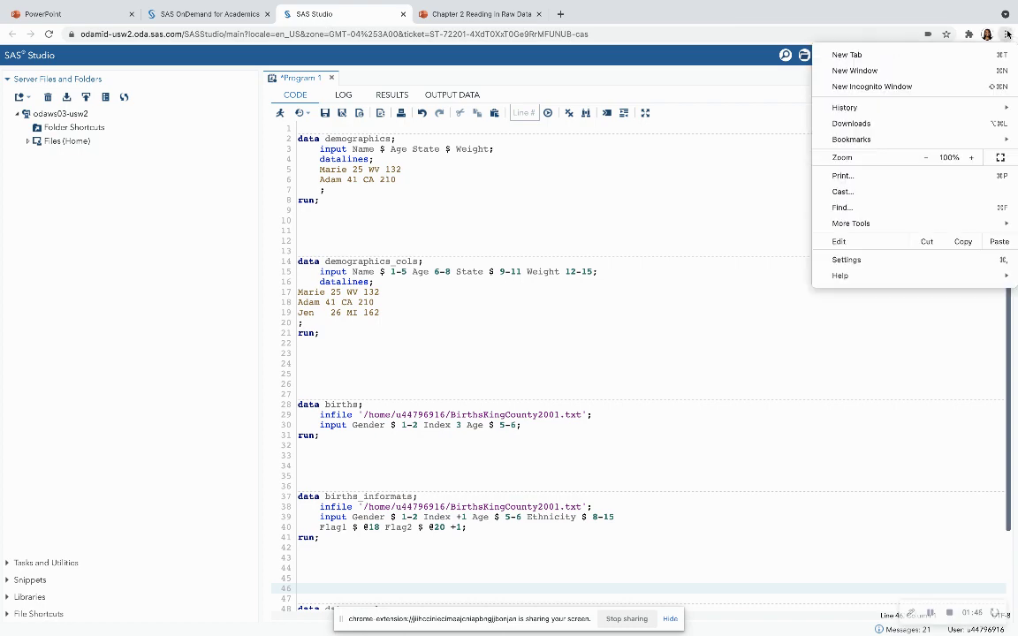
left_click(973, 158)
left_click(972, 158)
left_click(971, 158)
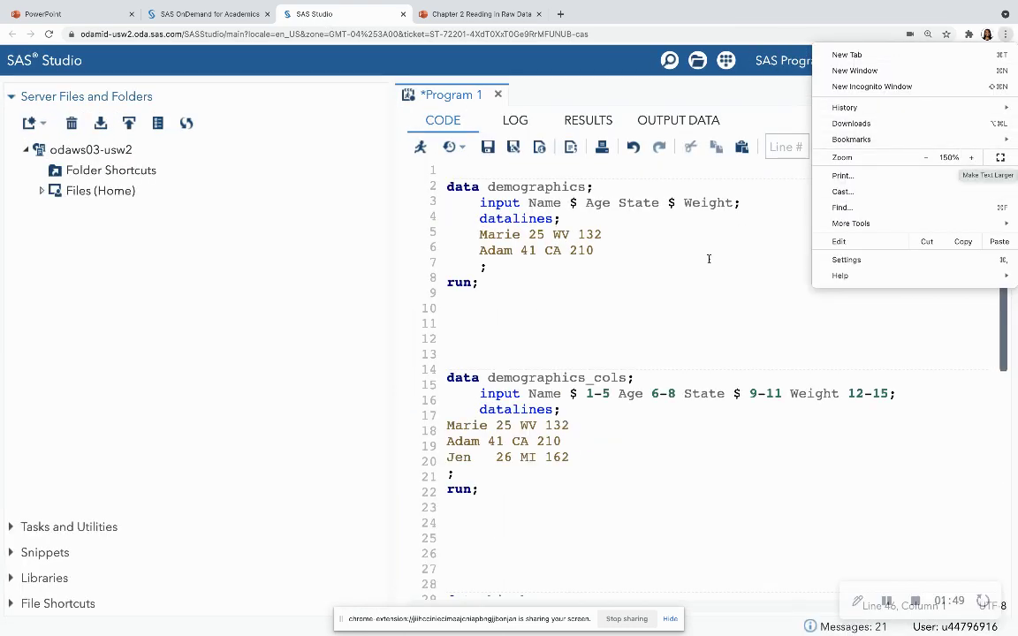
left_click(621, 297)
- Run the demographics data step on lines 2–8, then return to the Chapter 2 slides
left_click(605, 295)
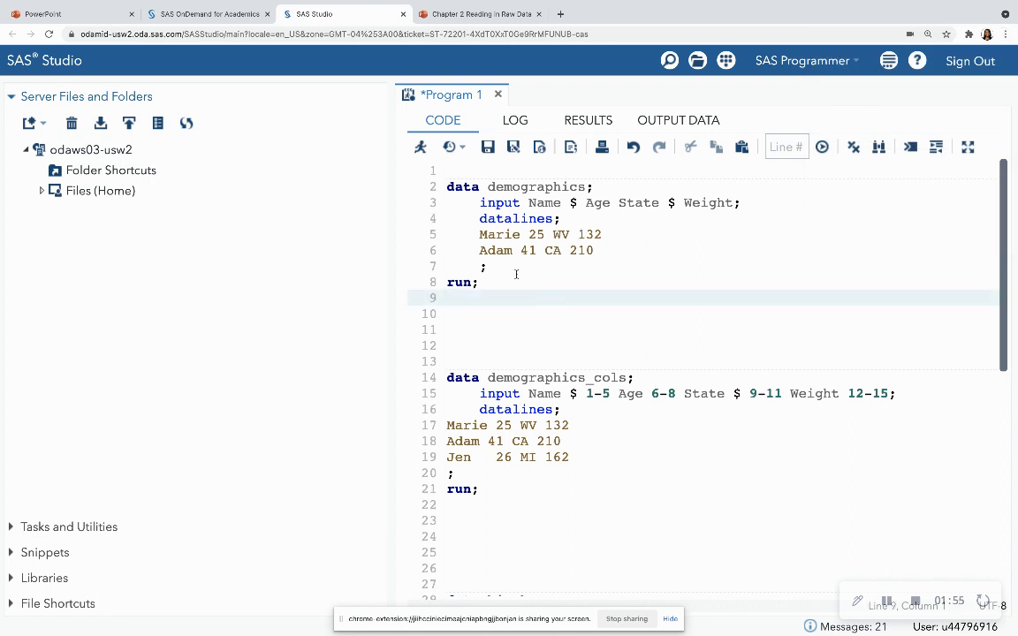
left_click_drag(483, 285, 429, 181)
left_click(420, 146)
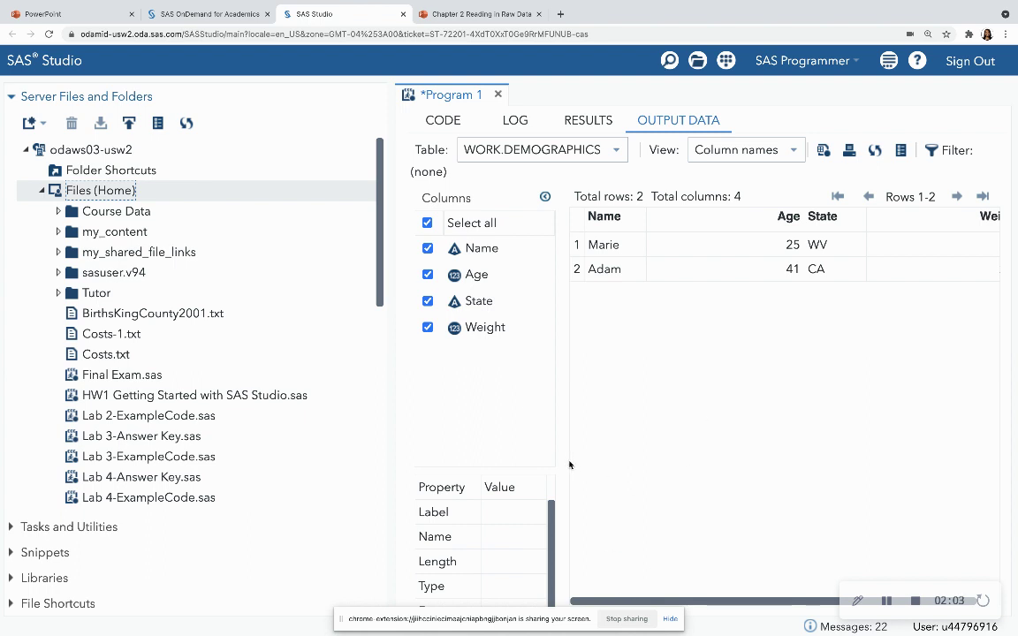
left_click_drag(660, 604, 748, 602)
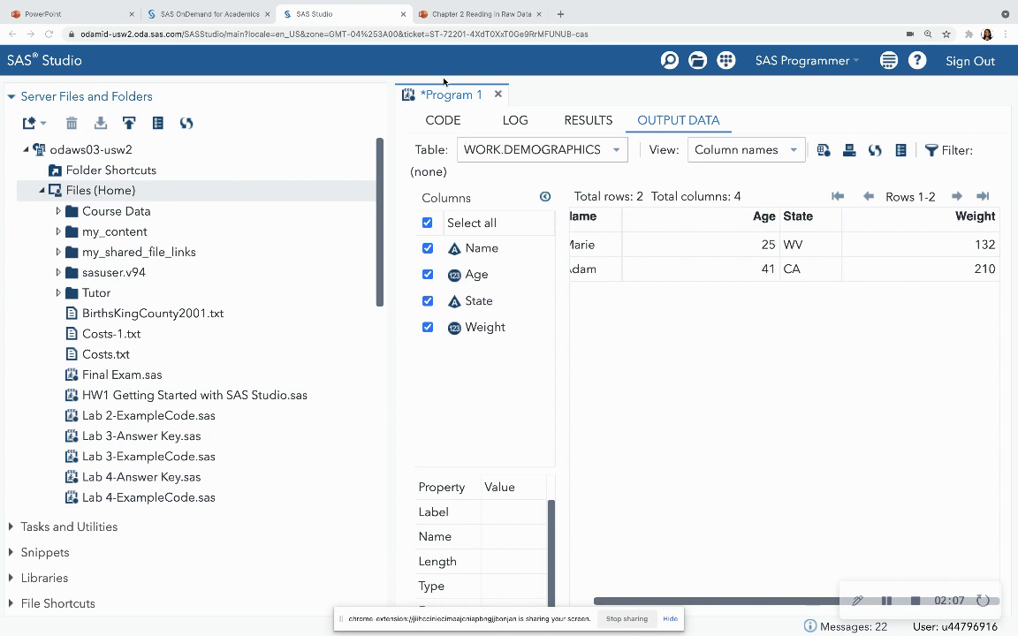
left_click(442, 15)
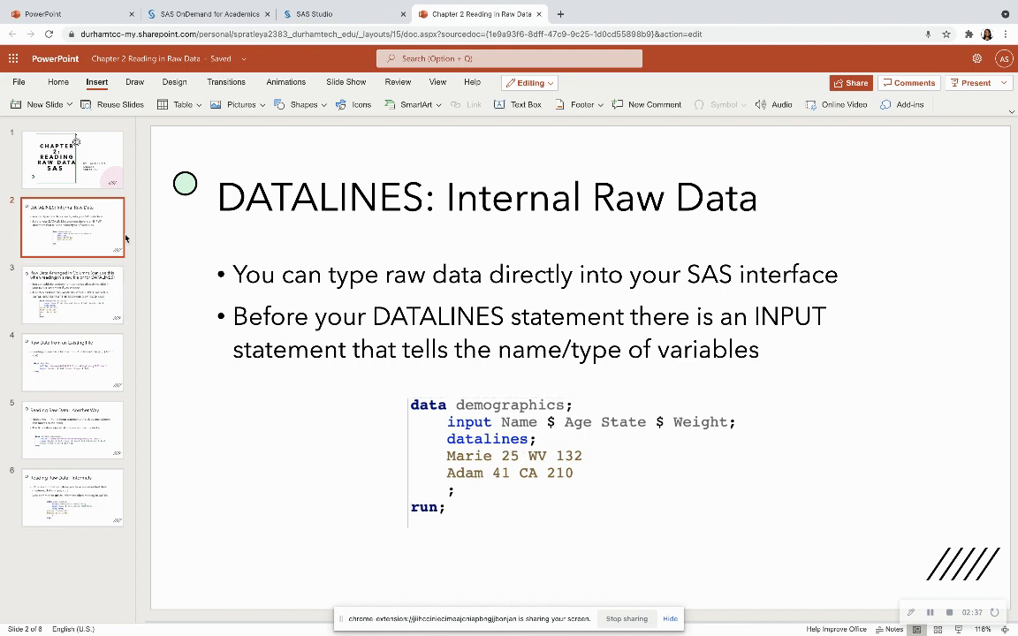
key("Down")
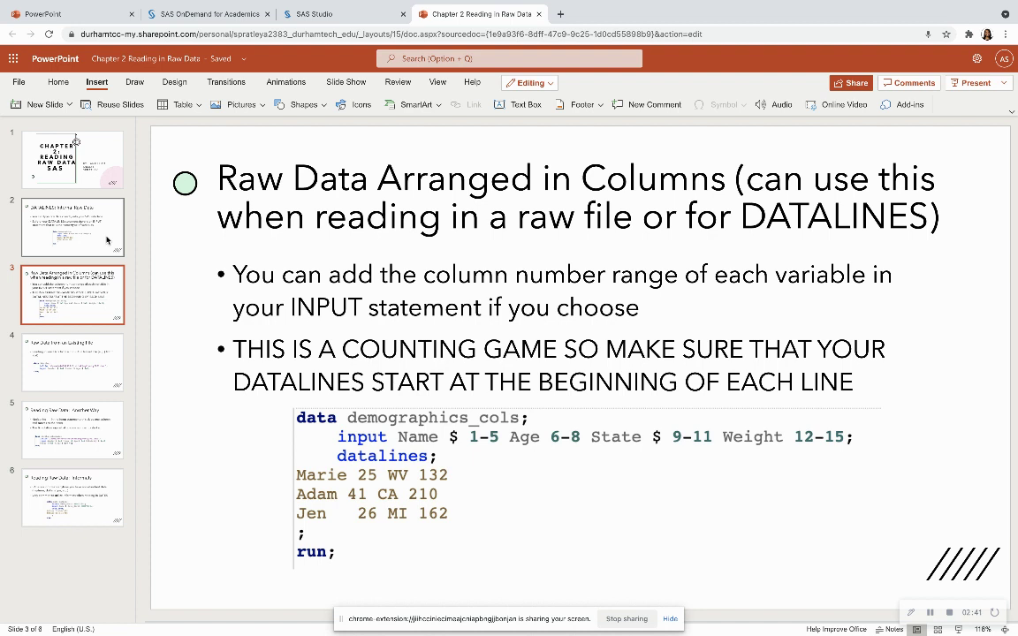
left_click(107, 240)
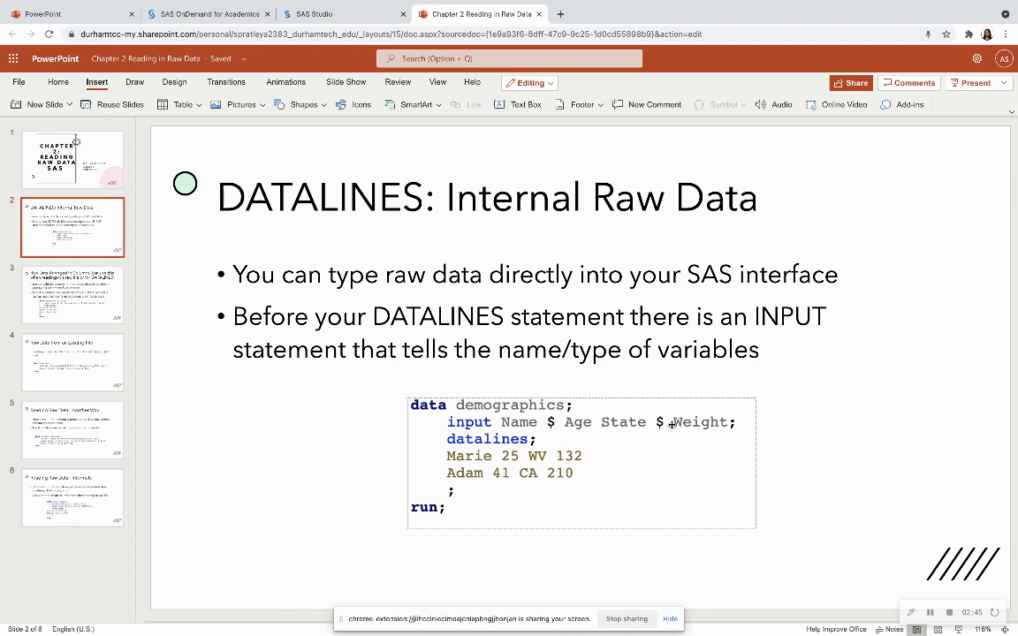
left_click(55, 271)
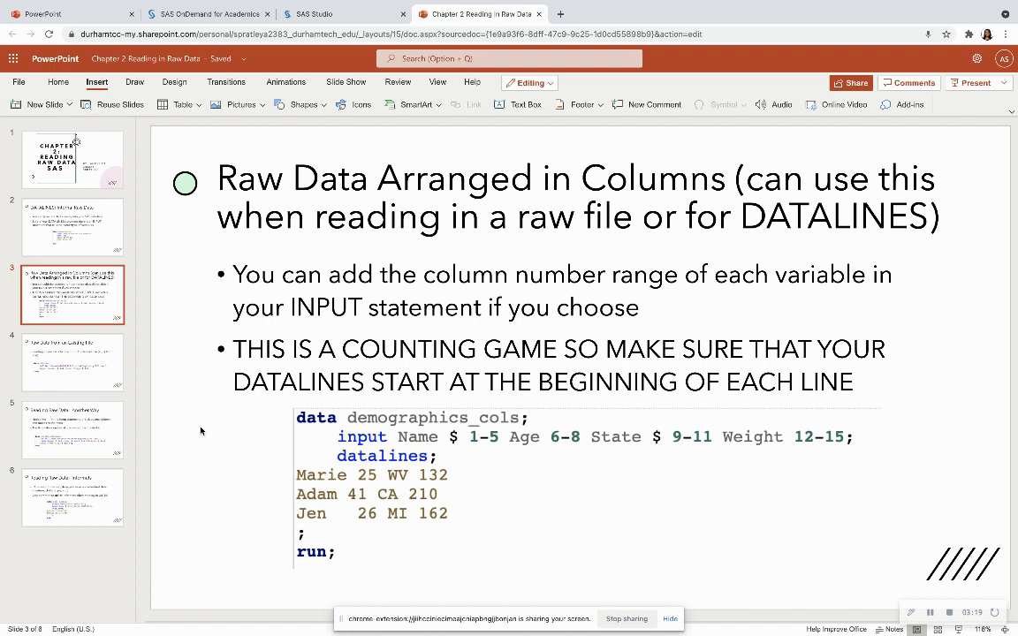
left_click(84, 234)
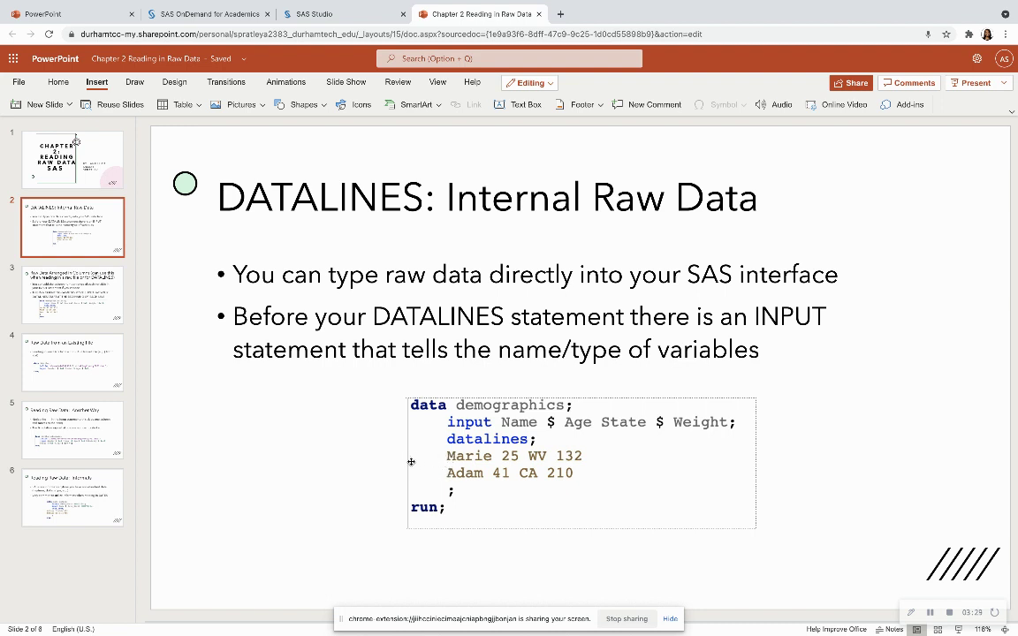
left_click(74, 314)
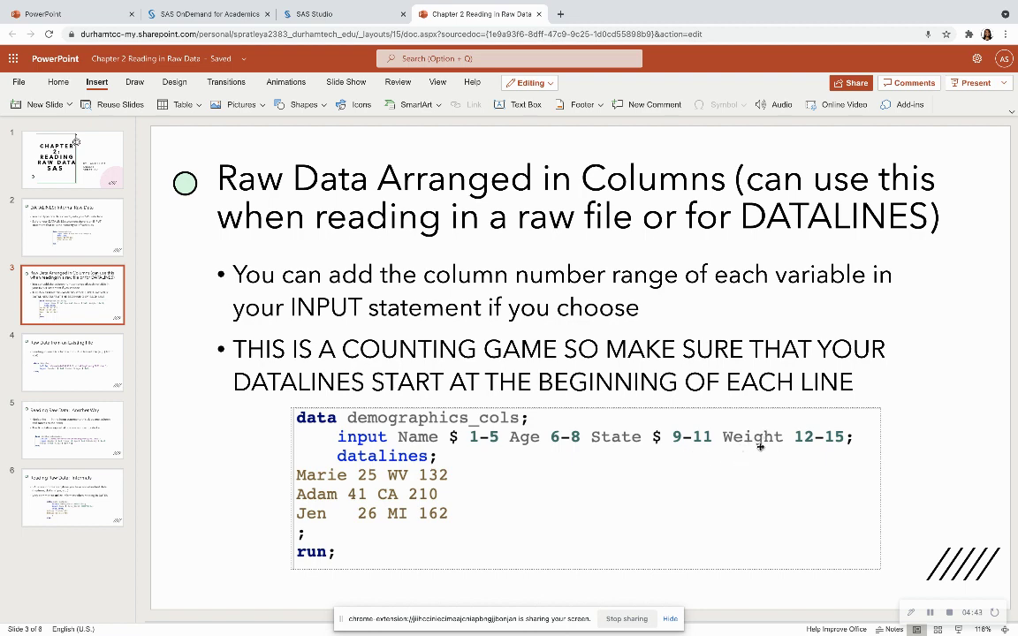
- Return to SAS Studio, showing the WORK.DEMOGRAPHICS output table
left_click(345, 15)
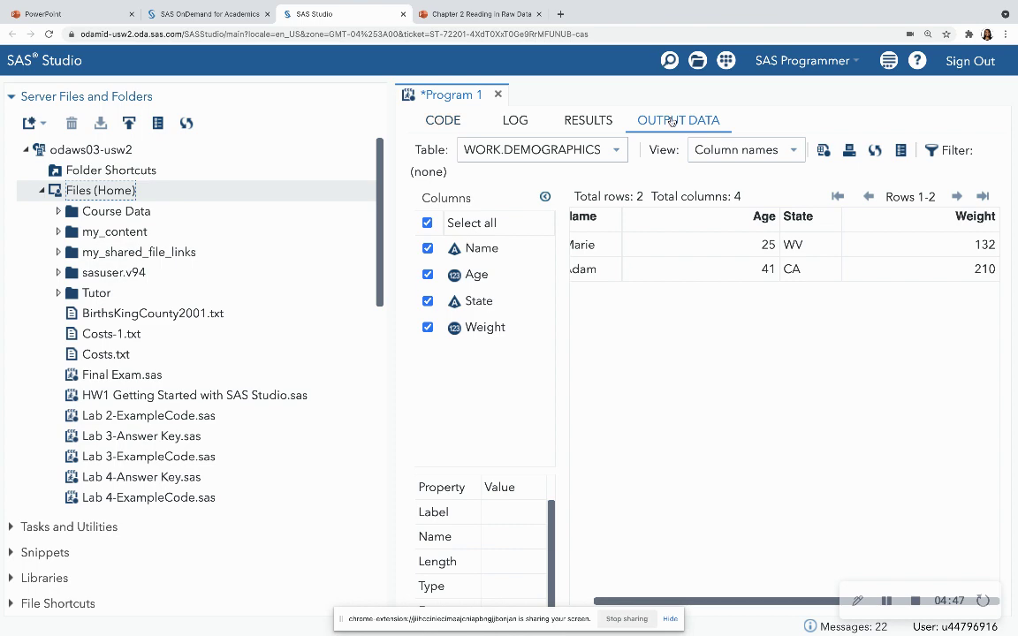
- Run the demographics_cols step on lines 14–21 with F3, then go back to the code
left_click(438, 120)
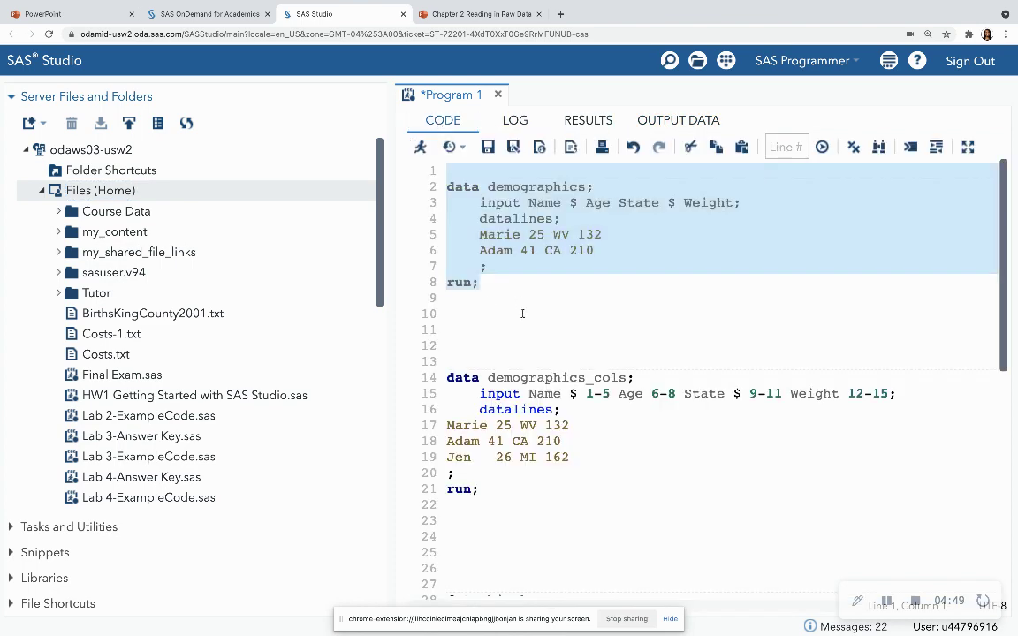
scroll(522, 314, "down", 5)
scroll(522, 314, "up", 5)
scroll(484, 459, "down", 1)
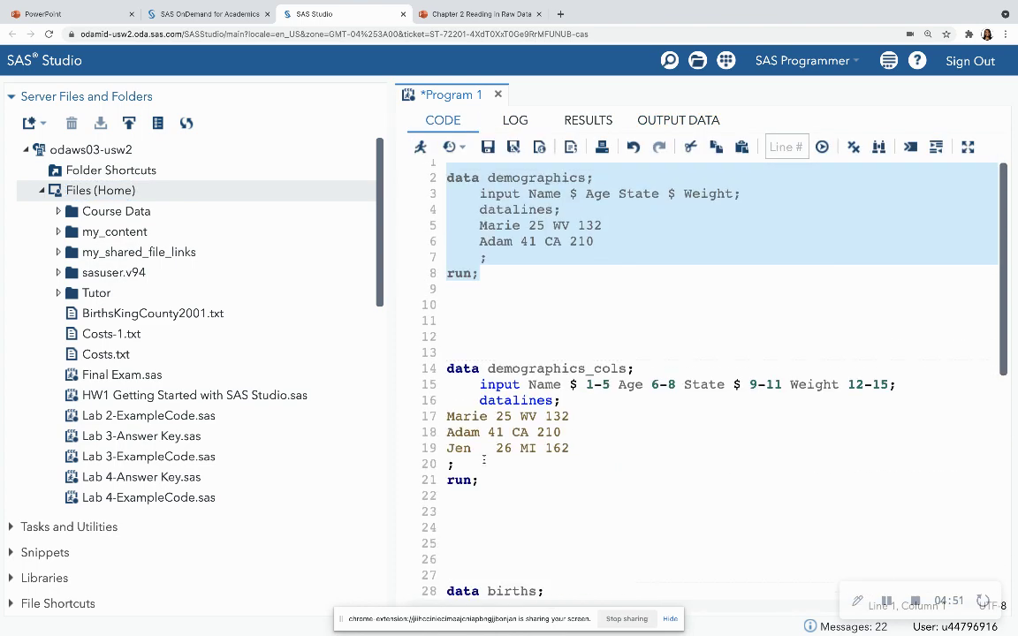
left_click(492, 481)
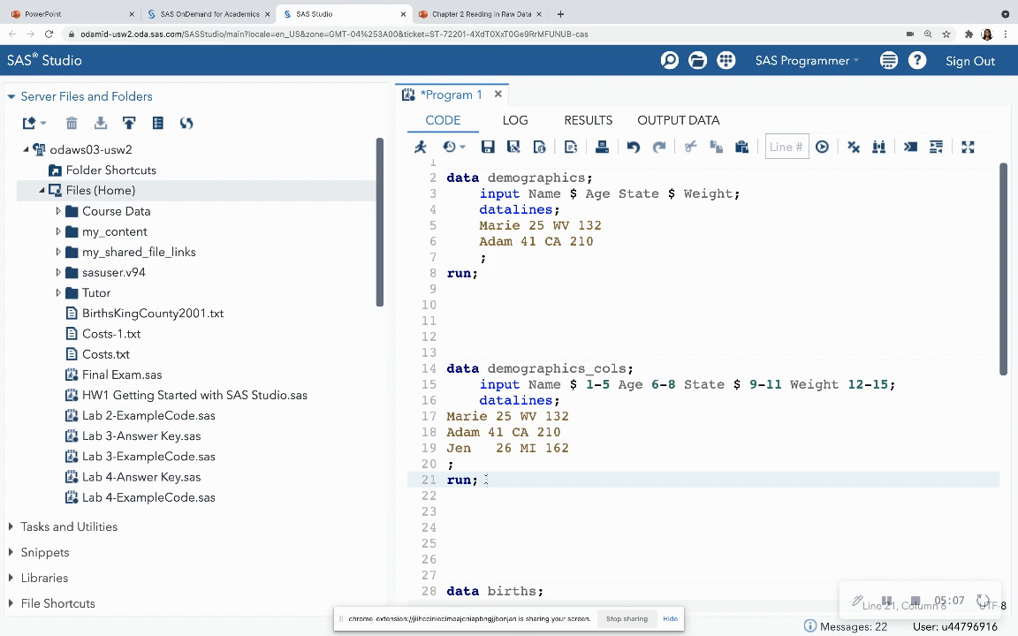
left_click_drag(485, 479, 394, 325)
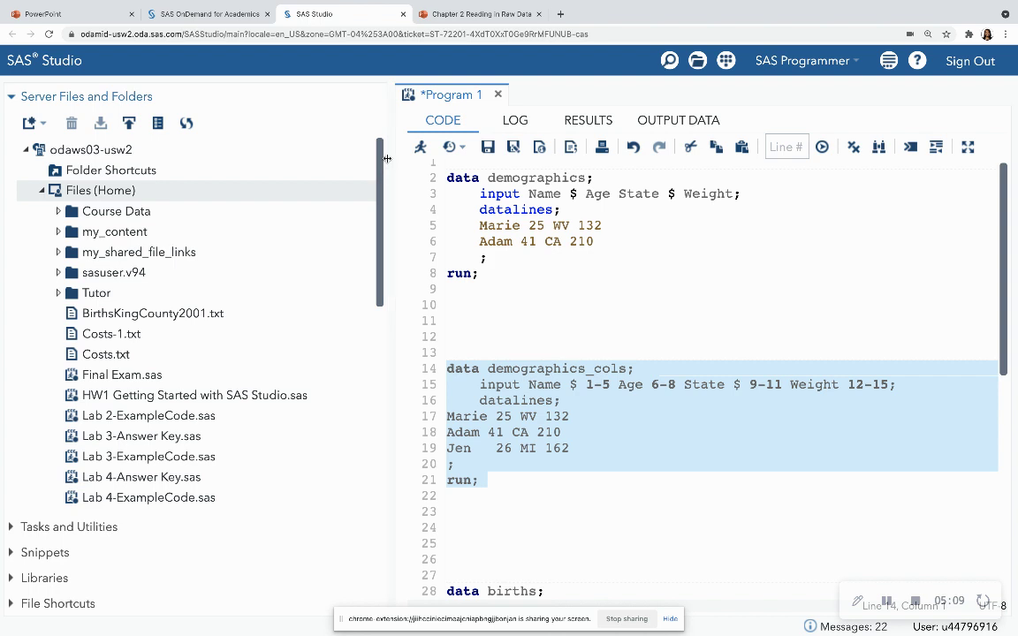
key("F3")
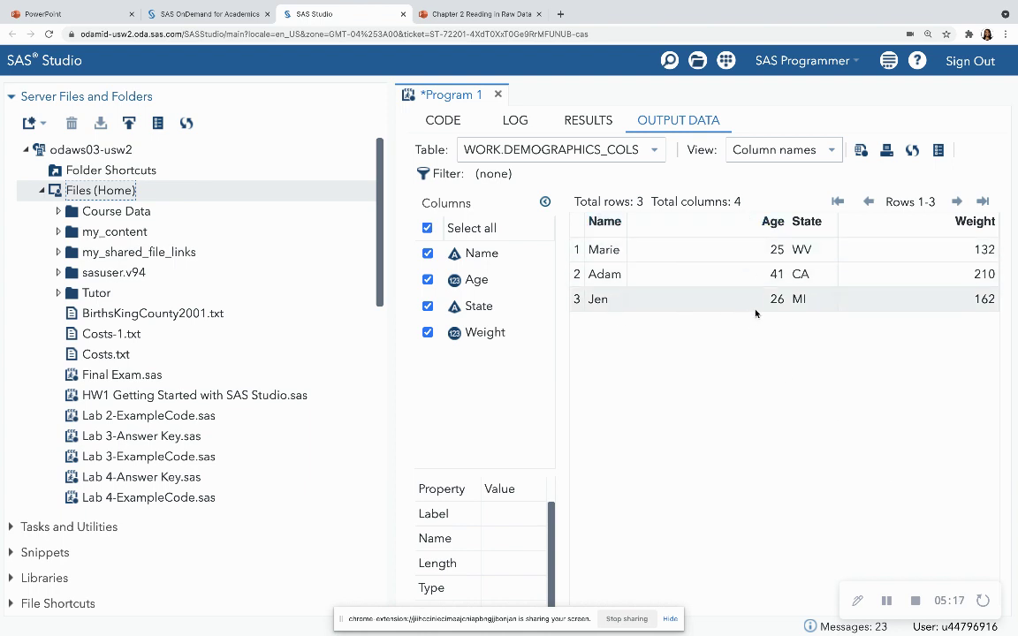
left_click(416, 120)
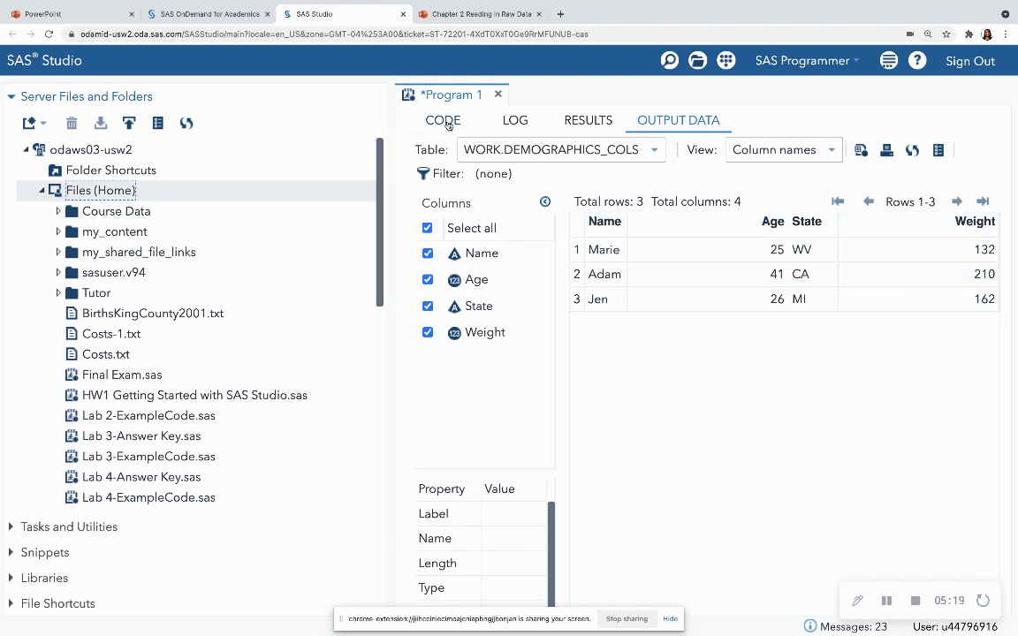
- Advance the slides to slide 4, then return to SAS Studio and collapse the server files tree
left_click(479, 18)
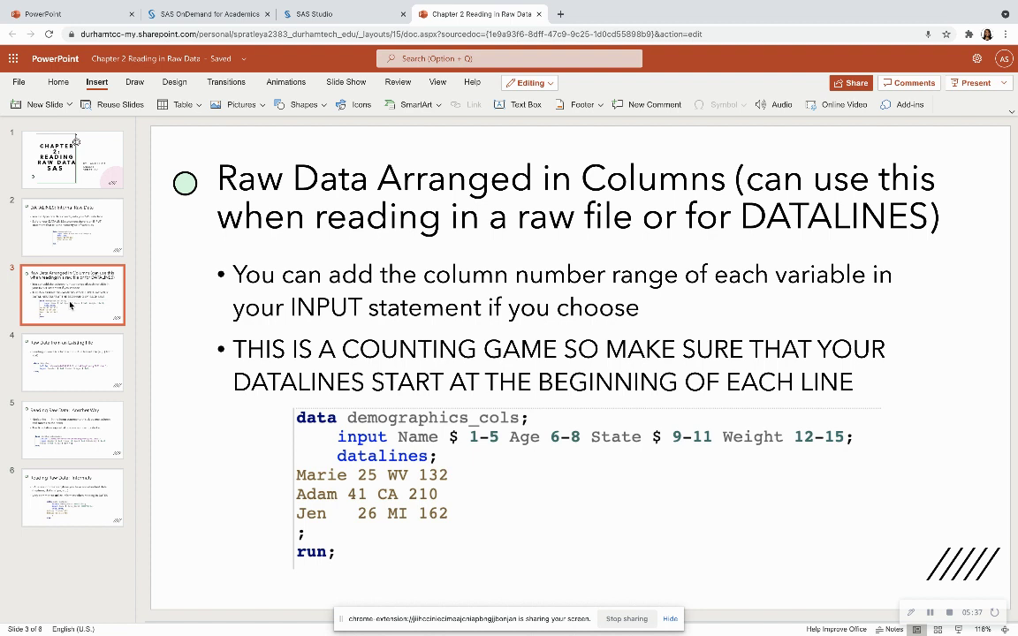
key("Down")
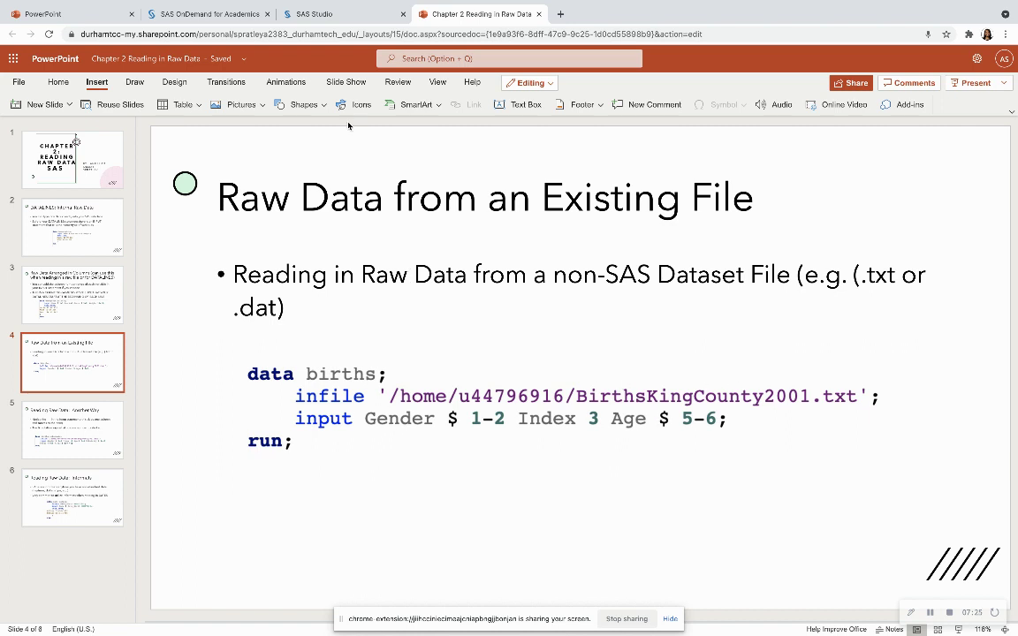
left_click(293, 14)
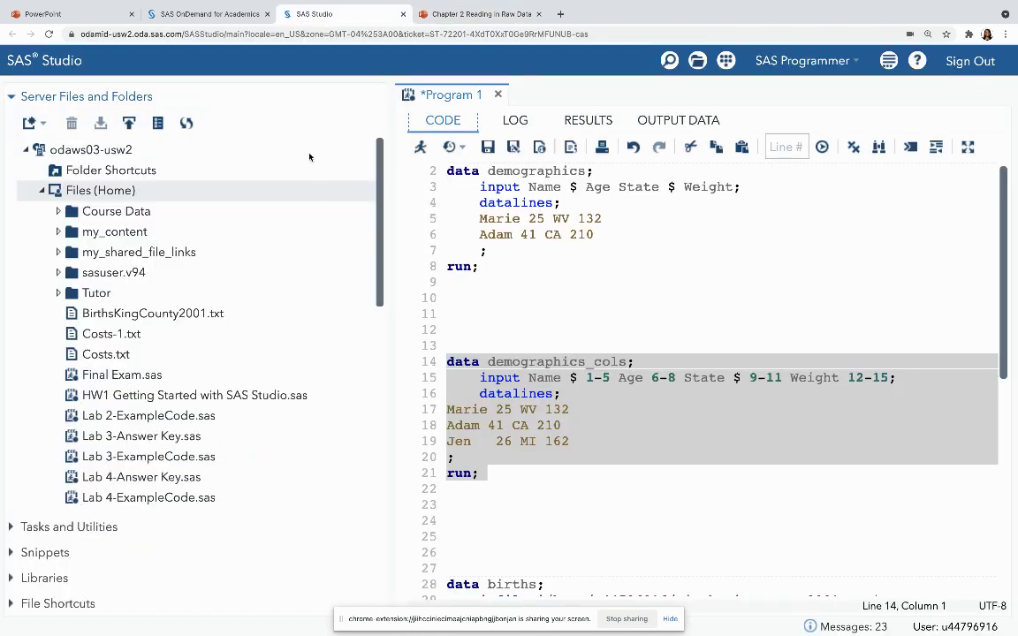
left_click(27, 150)
- Expand the server tree to Files (Home) and bring up the options for BirthsKingCounty2001.txt
left_click(44, 125)
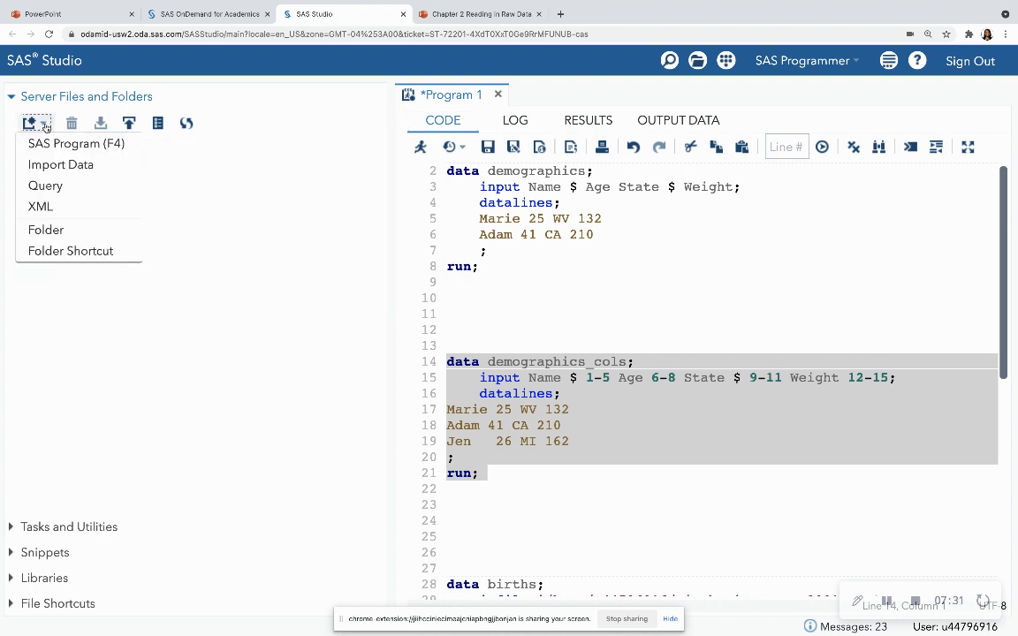
left_click(202, 207)
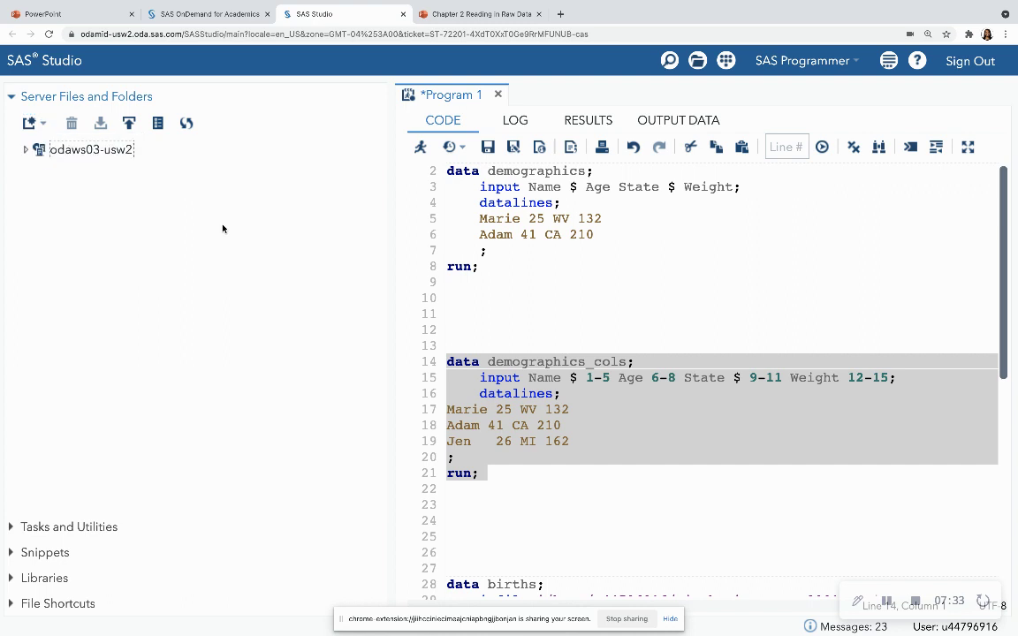
left_click(25, 151)
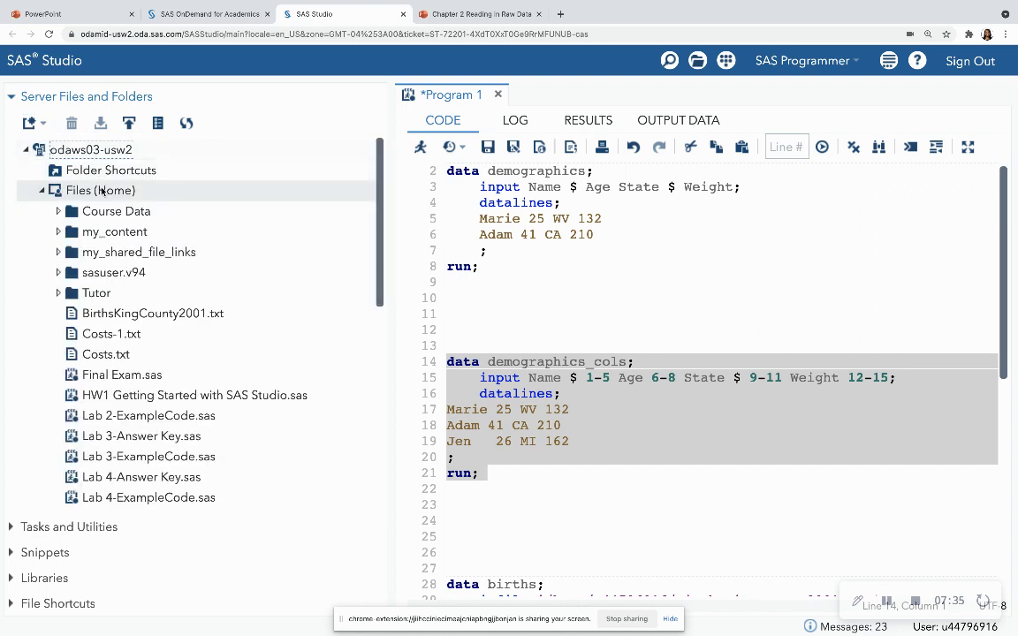
left_click(129, 124)
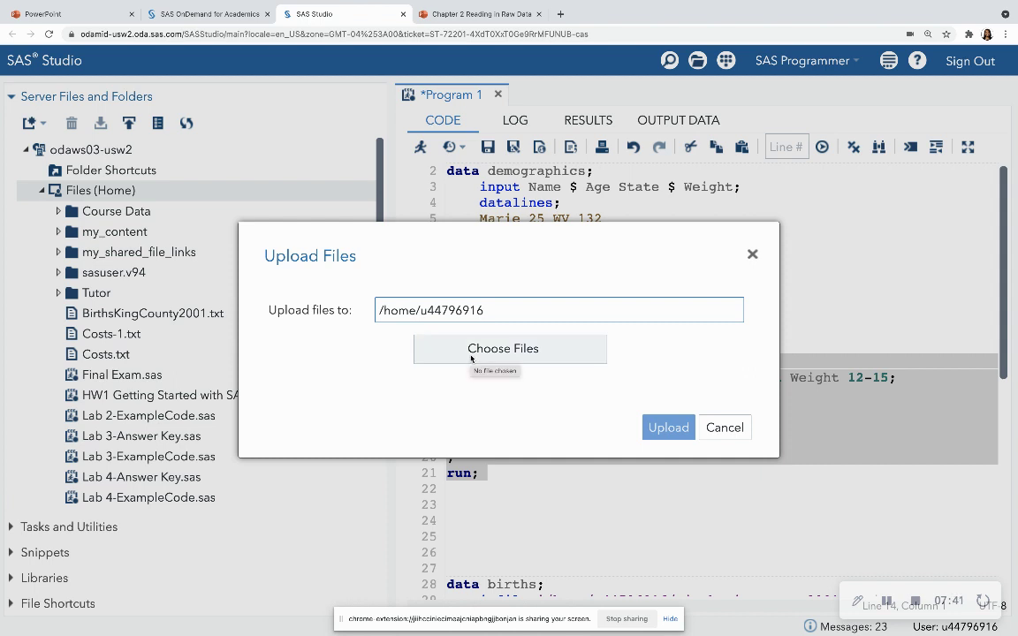
left_click(751, 255)
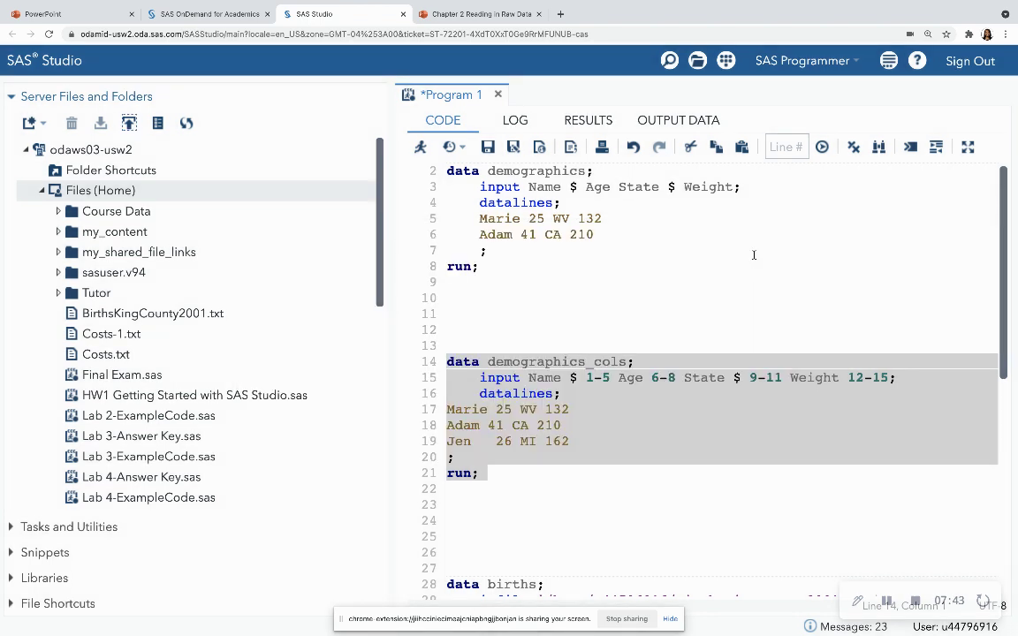
right_click(276, 320)
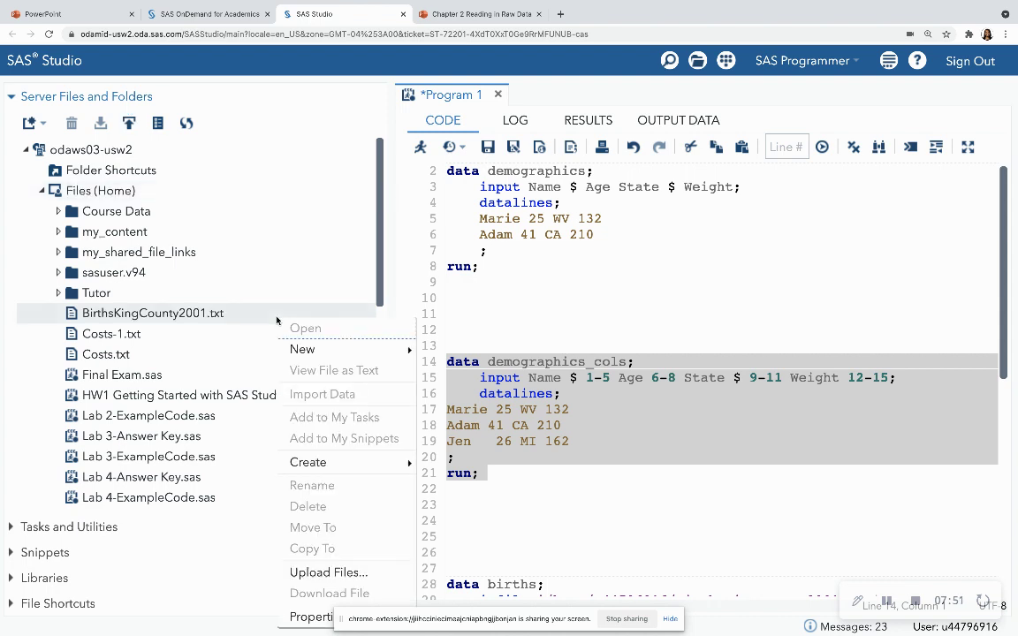
- Check BirthsKingCounty2001.txt's properties (131.8 KB, home folder), then close the dialog
left_click(305, 617)
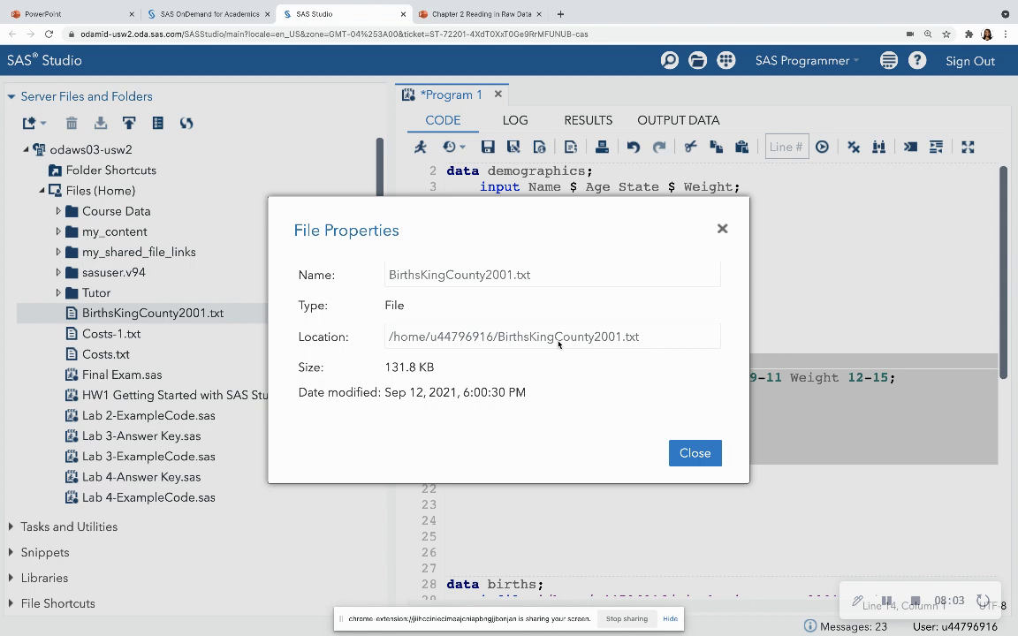
left_click(721, 228)
- Open BirthsKingCounty2001.txt in its own tab and browse its raw birth records
double_click(176, 316)
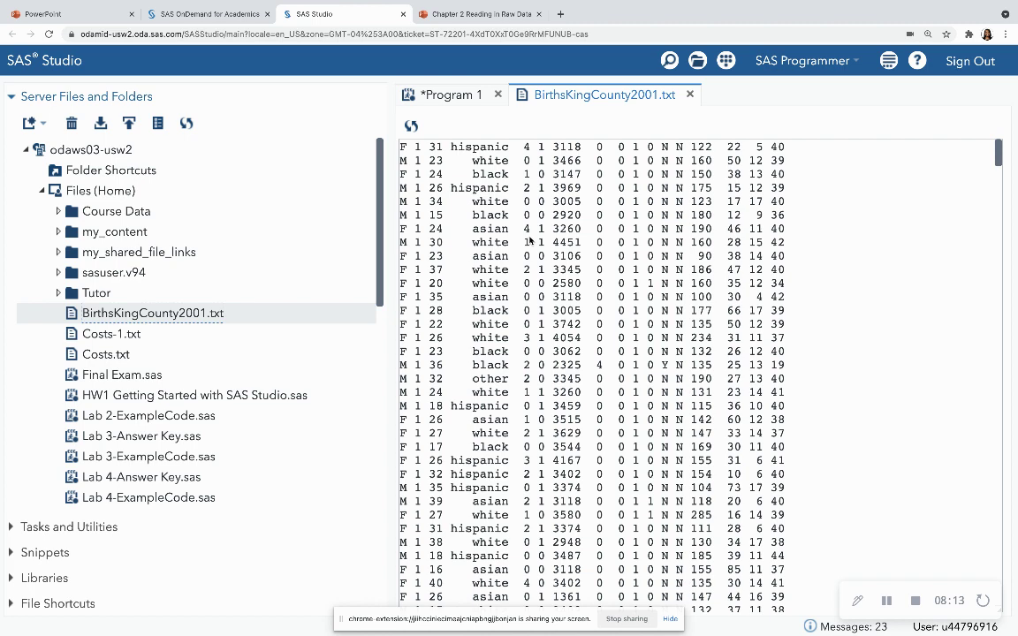
scroll(529, 237, "down", 1)
scroll(529, 237, "up", 1)
- Review the births step in Program 1, comparing it briefly against the BirthsKingCounty2001.txt data
left_click(450, 95)
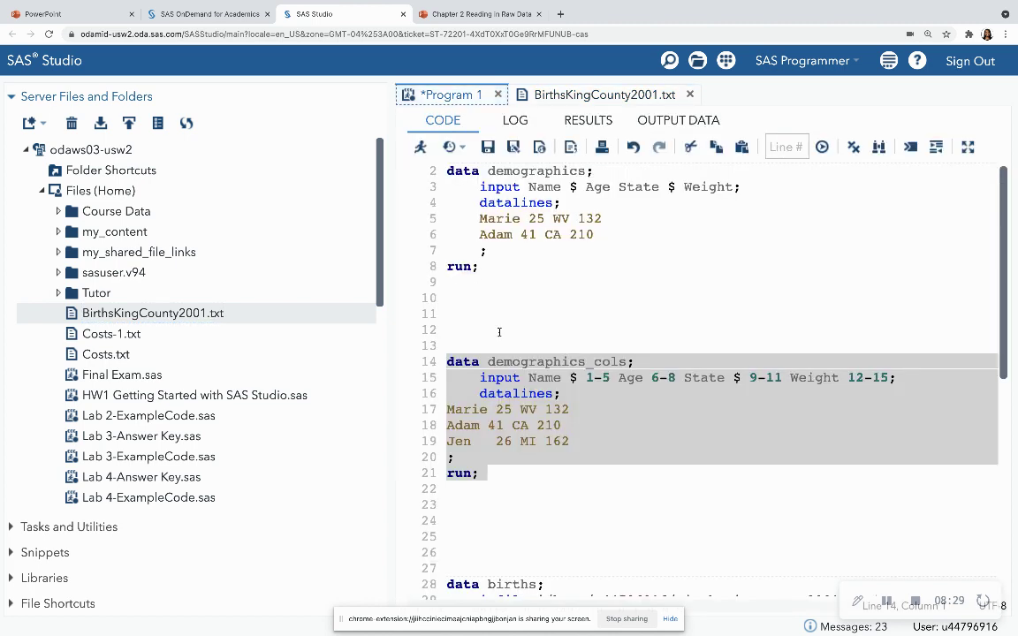
scroll(499, 331, "down", 10)
scroll(500, 336, "up", 3)
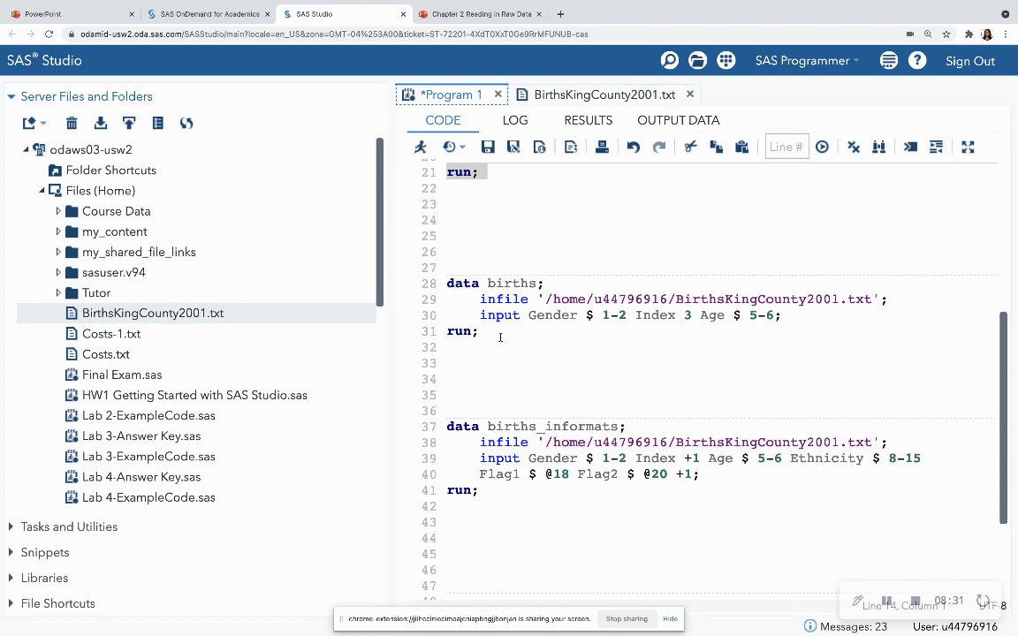
scroll(501, 336, "up", 3)
scroll(492, 371, "down", 2)
left_click(482, 384)
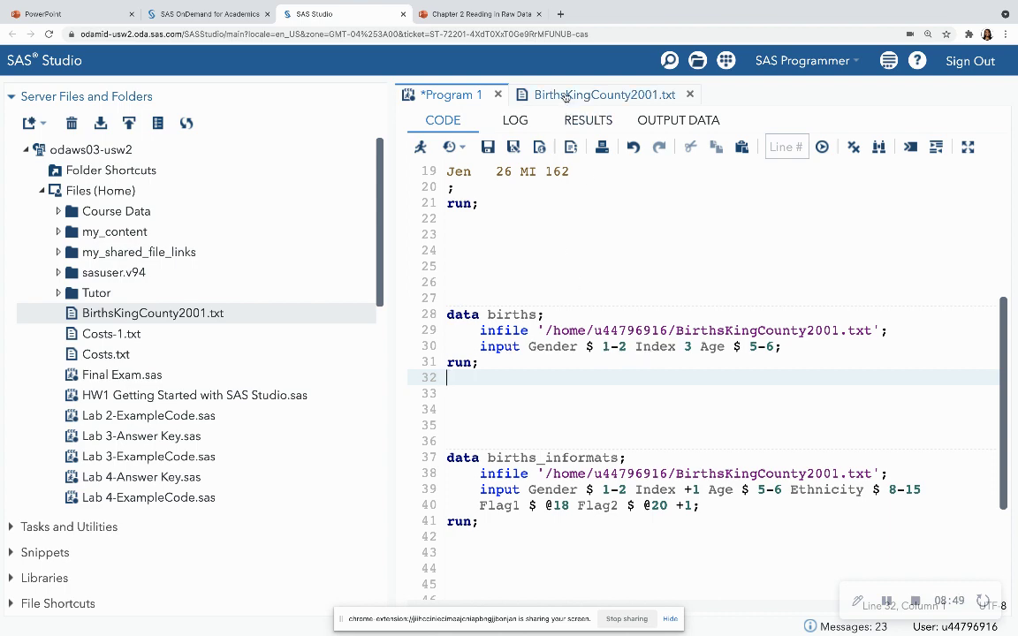
left_click(516, 92)
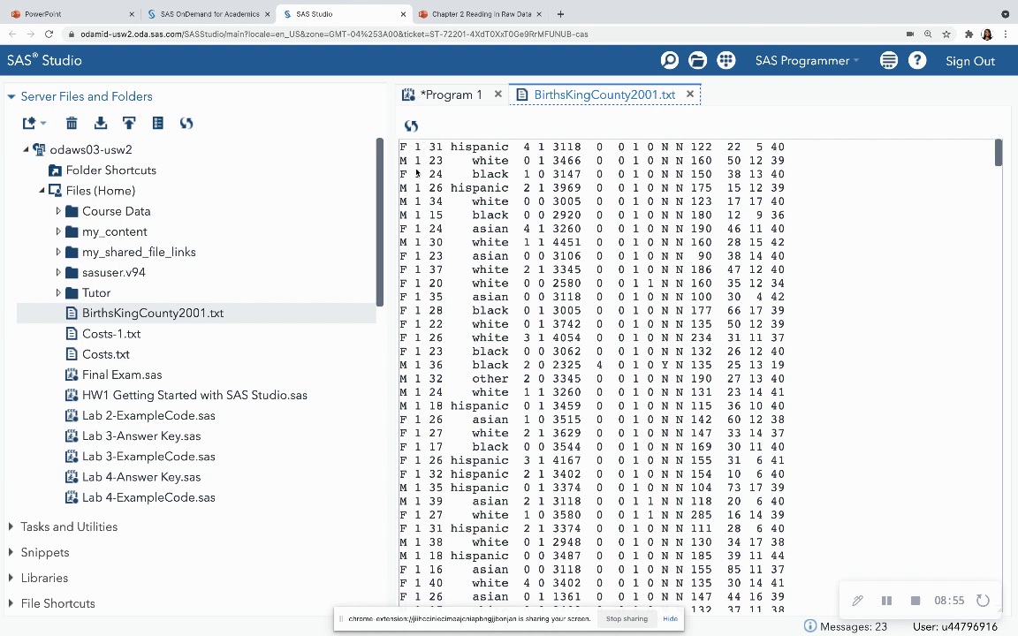
left_click(453, 95)
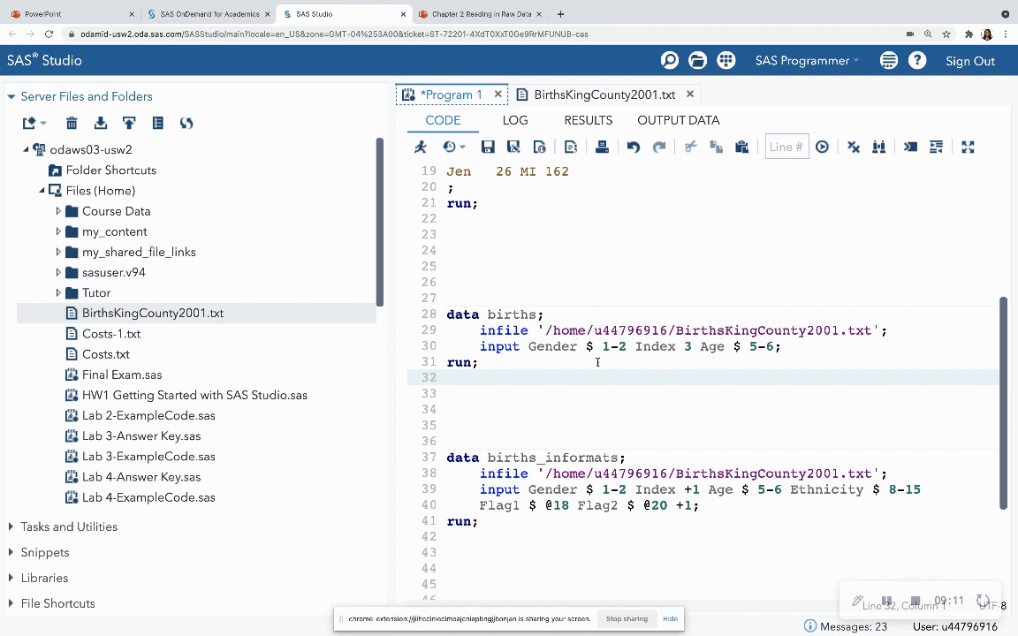
- Run the births step on lines 28–31, creating WORK.BIRTHS with 2500 rows, then return to the code
left_click_drag(500, 363, 445, 320)
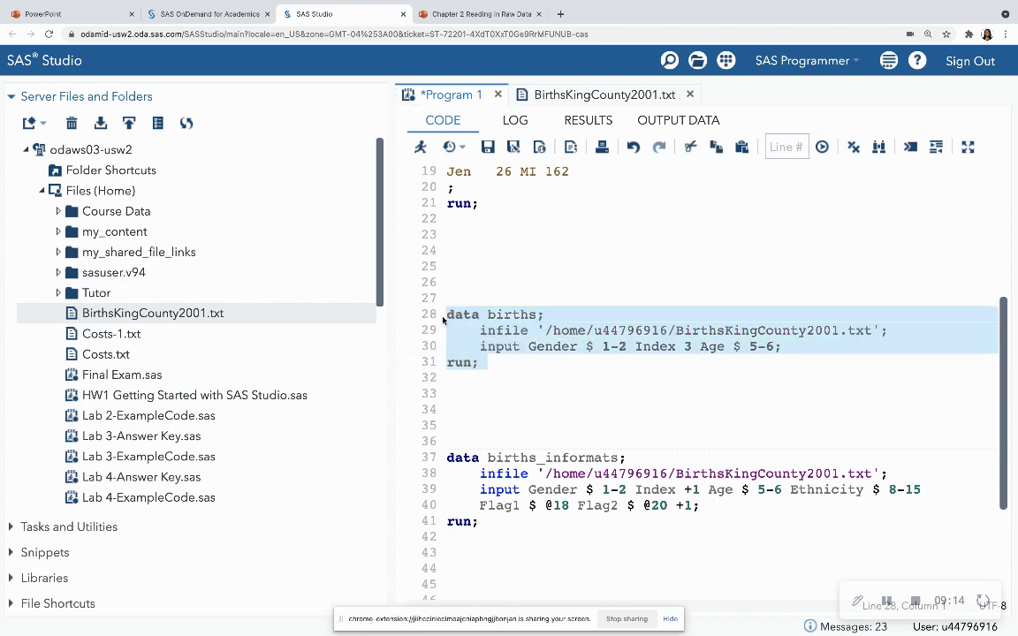
left_click(421, 146)
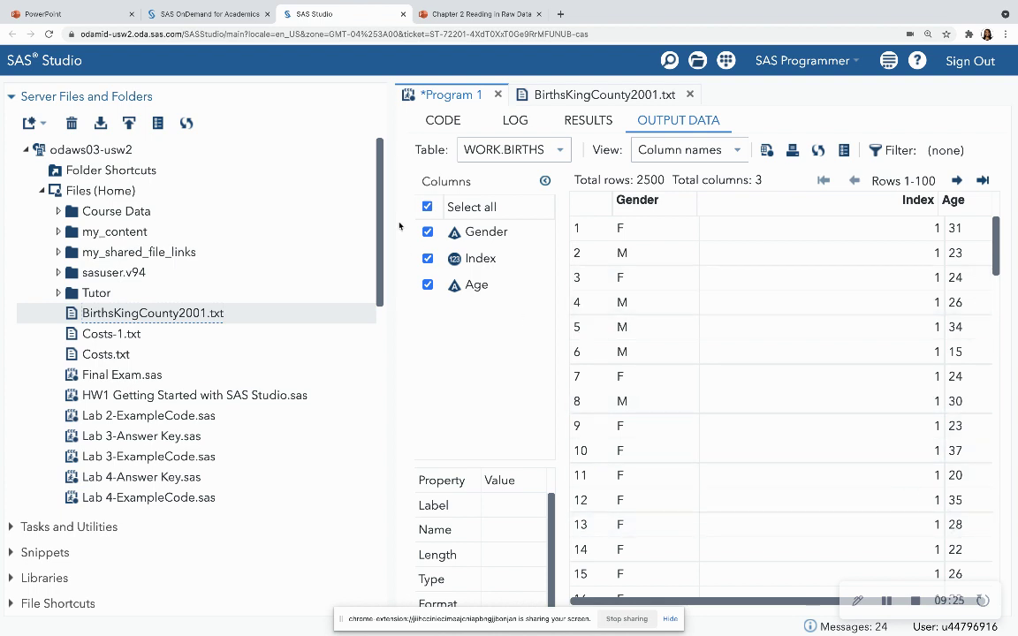
left_click(443, 120)
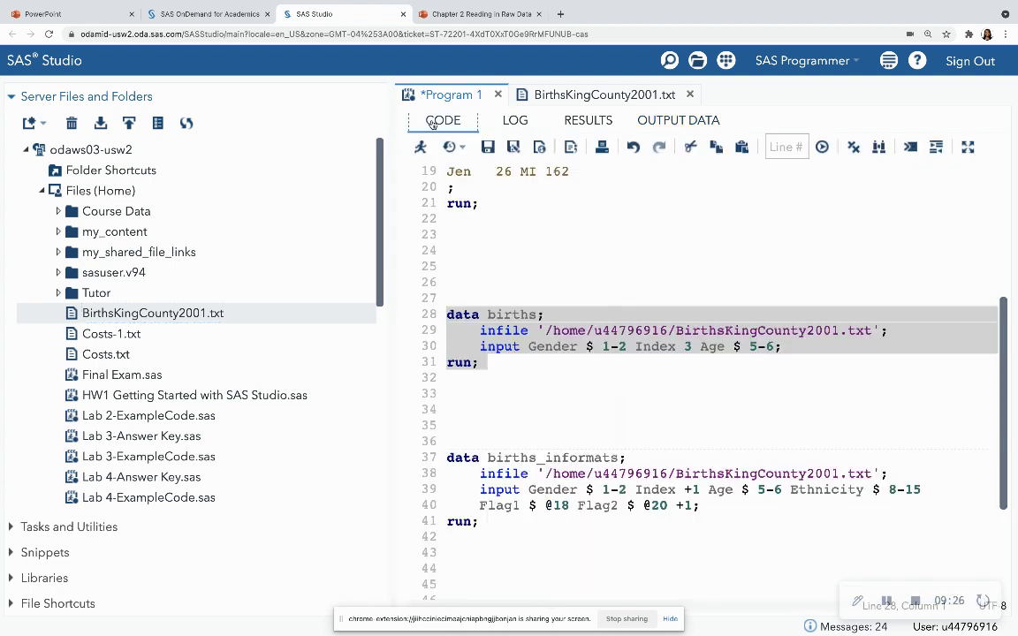
left_click(538, 390)
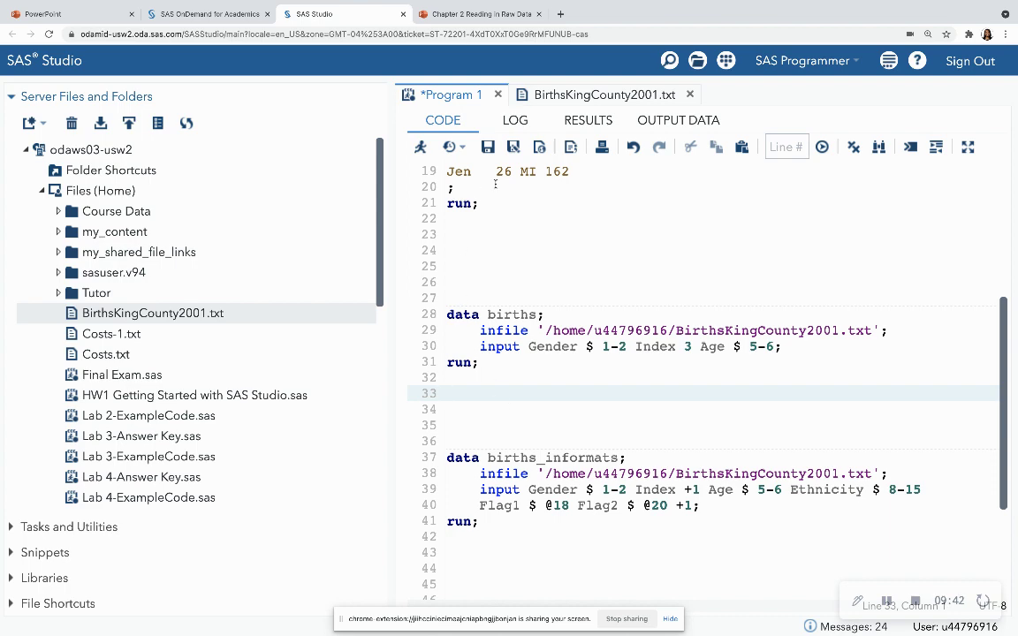
- Show slide 5, 'Reading Raw Data: Another Way', on +1 and @ notation, then return to SAS Studio
left_click(477, 13)
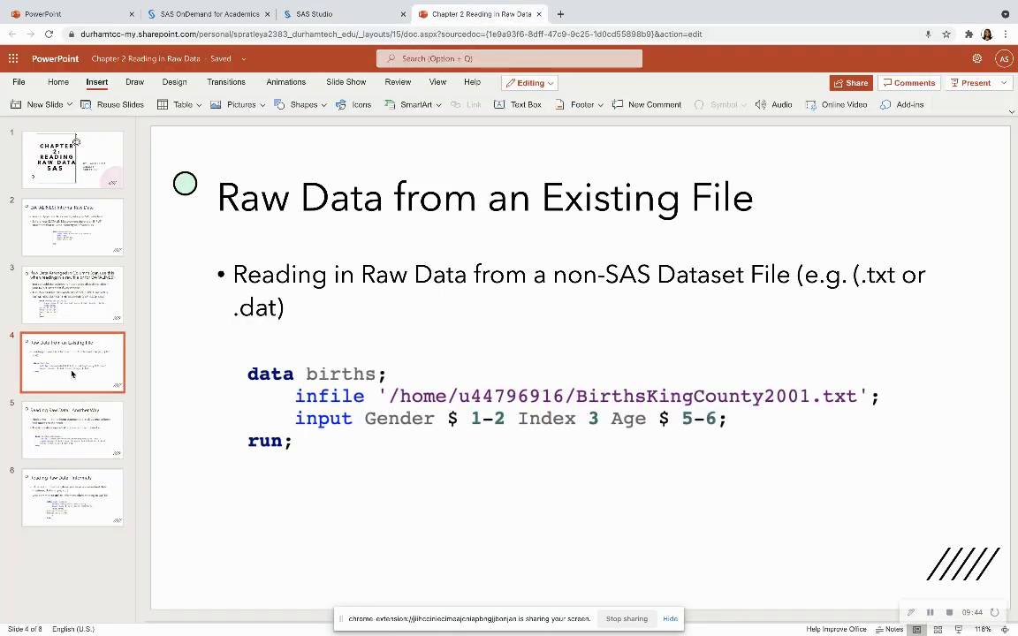
key("Down")
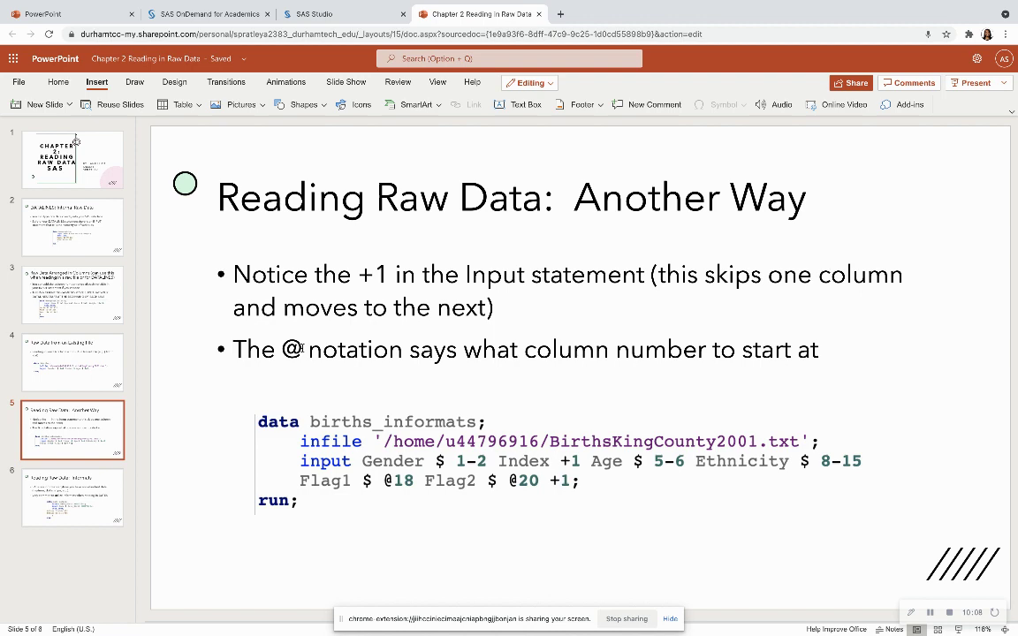
left_click(329, 18)
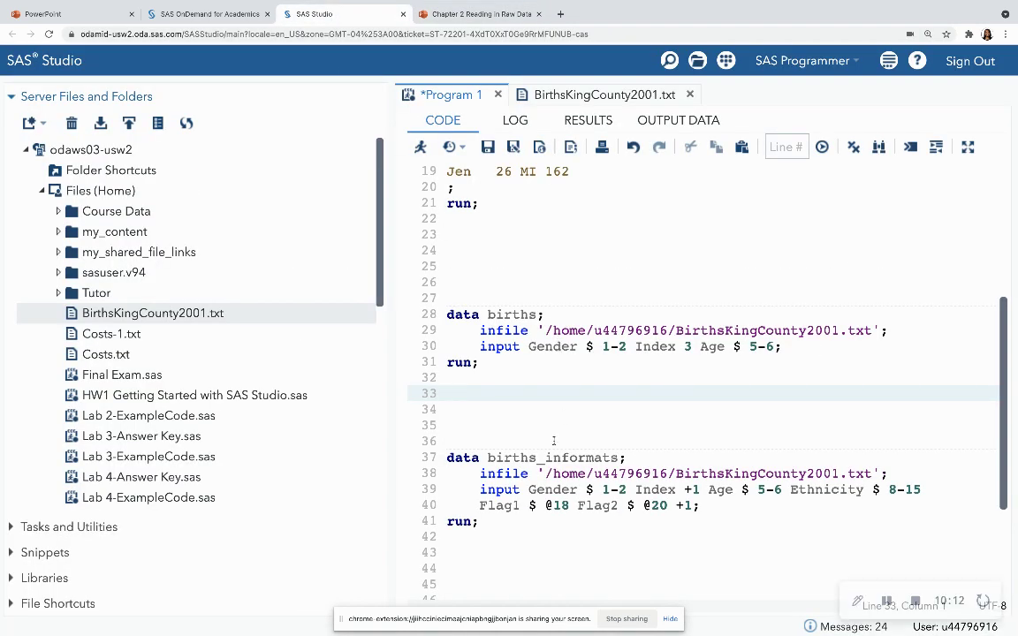
left_click(504, 545)
scroll(504, 380, "down", 3)
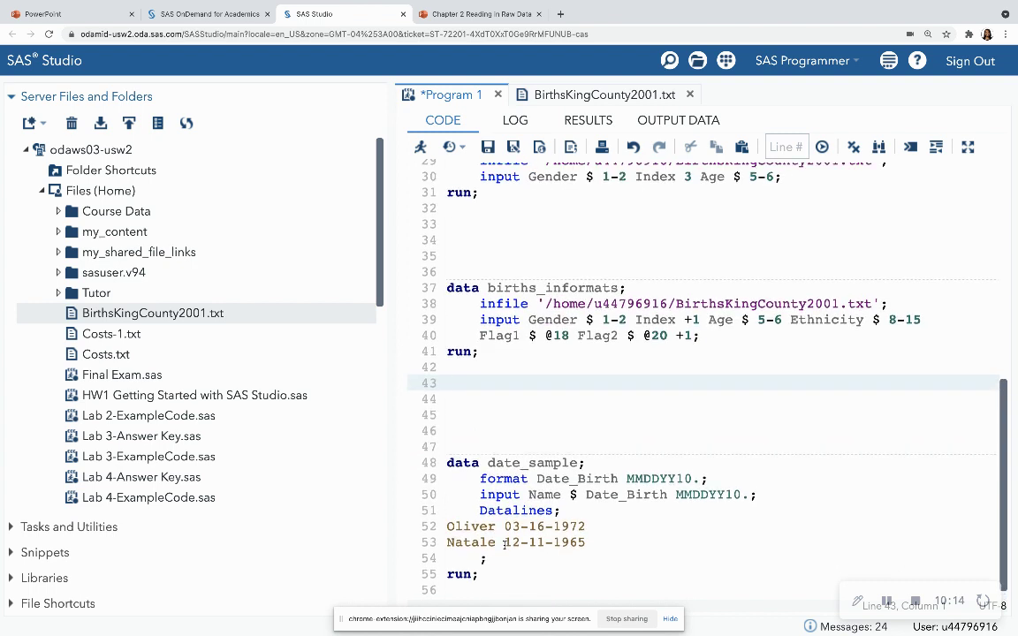
left_click(661, 320)
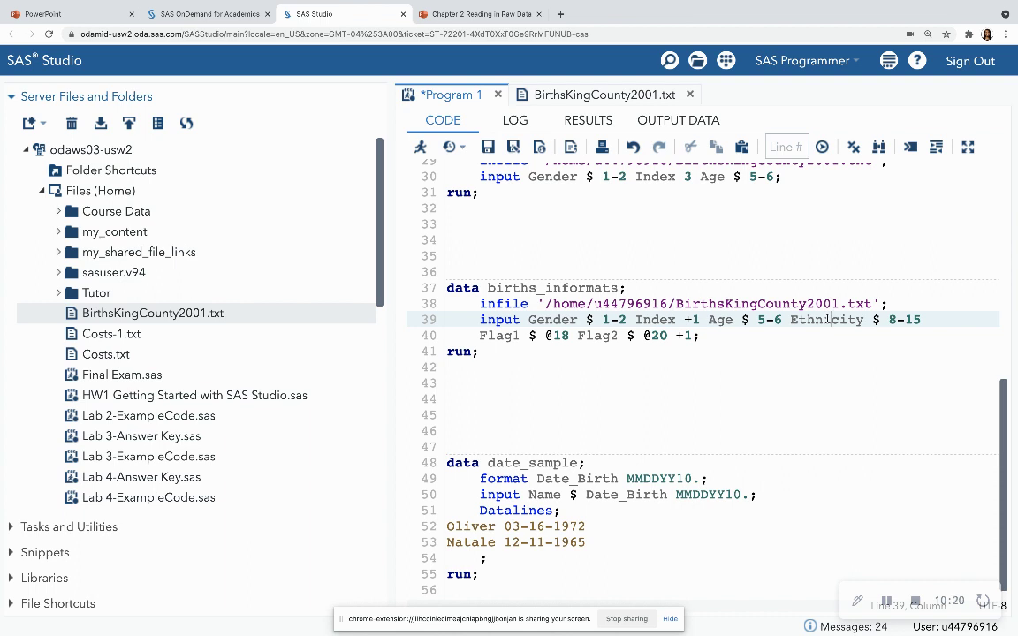
left_click(549, 337)
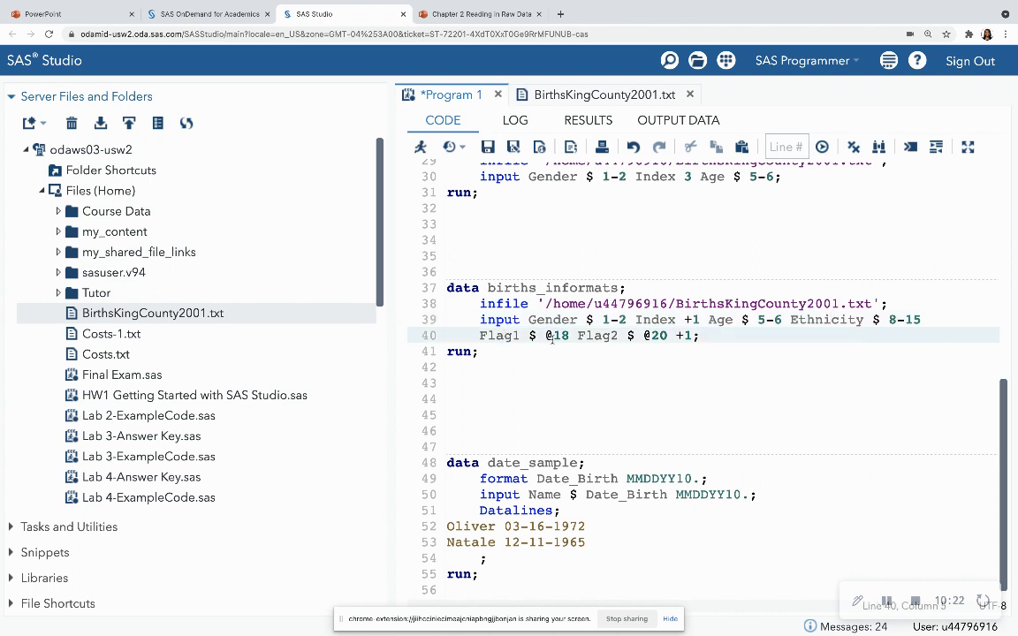
left_click(662, 320)
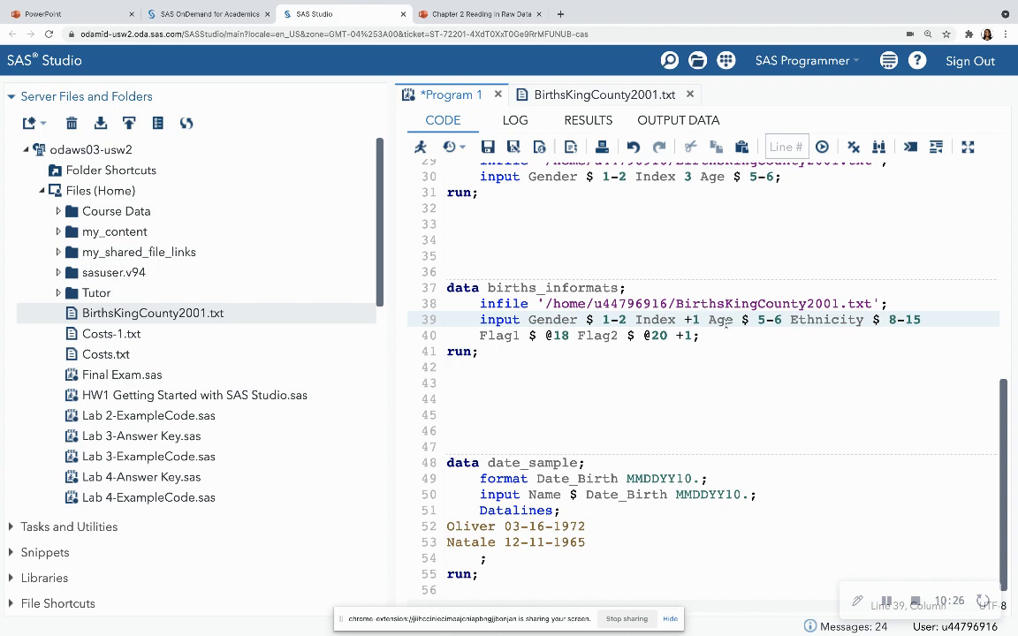
- Compare the code with BirthsKingCounty2001.txt, recheck the input line, then go back to the slides
left_click(570, 94)
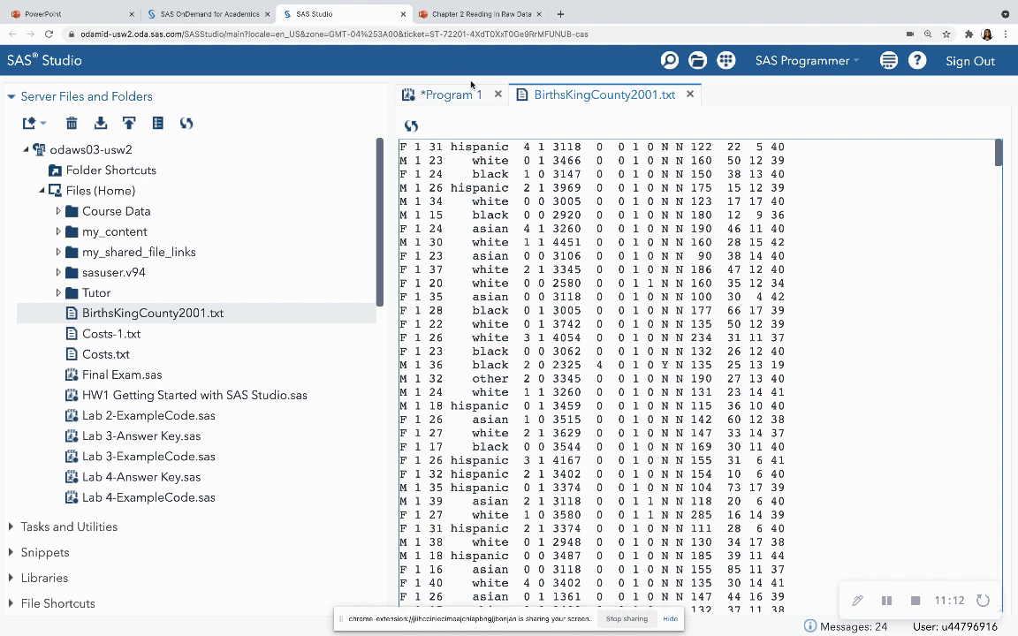
left_click(433, 92)
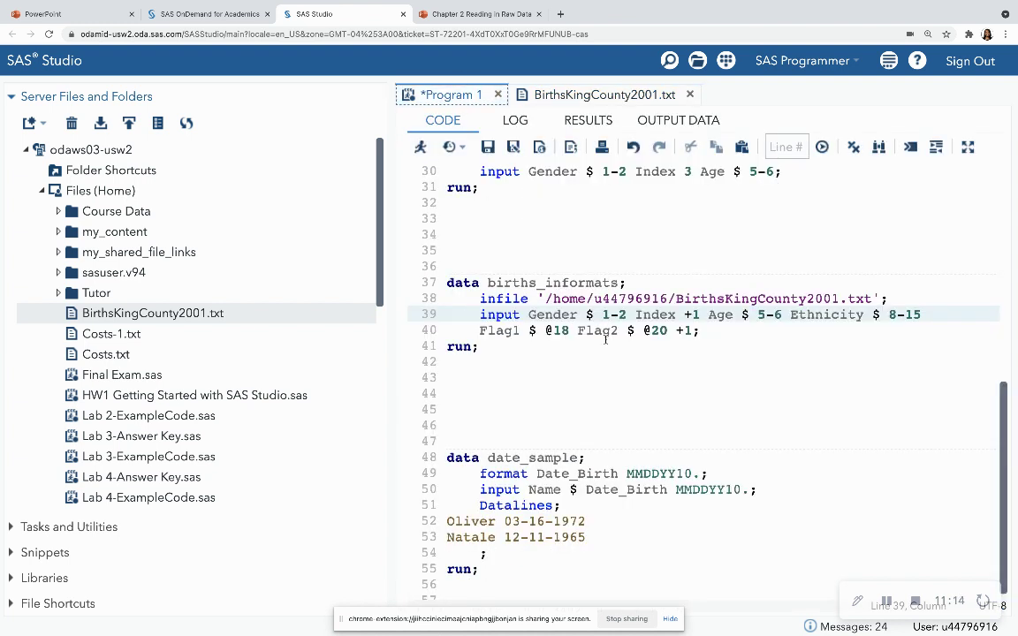
left_click(492, 327)
left_click(598, 315)
left_click(668, 375)
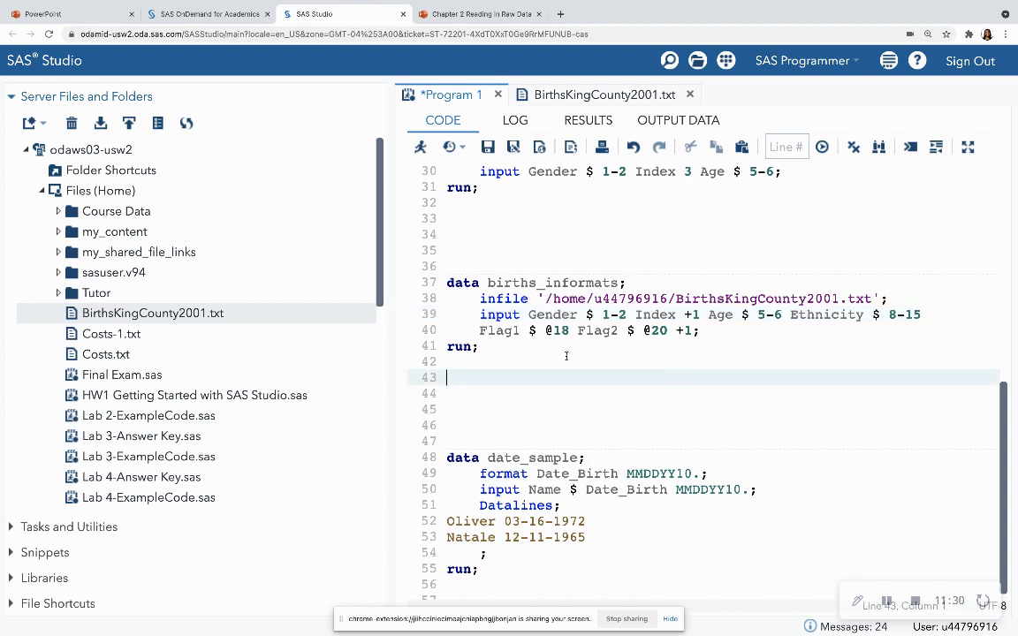
scroll(563, 353, "down", 1)
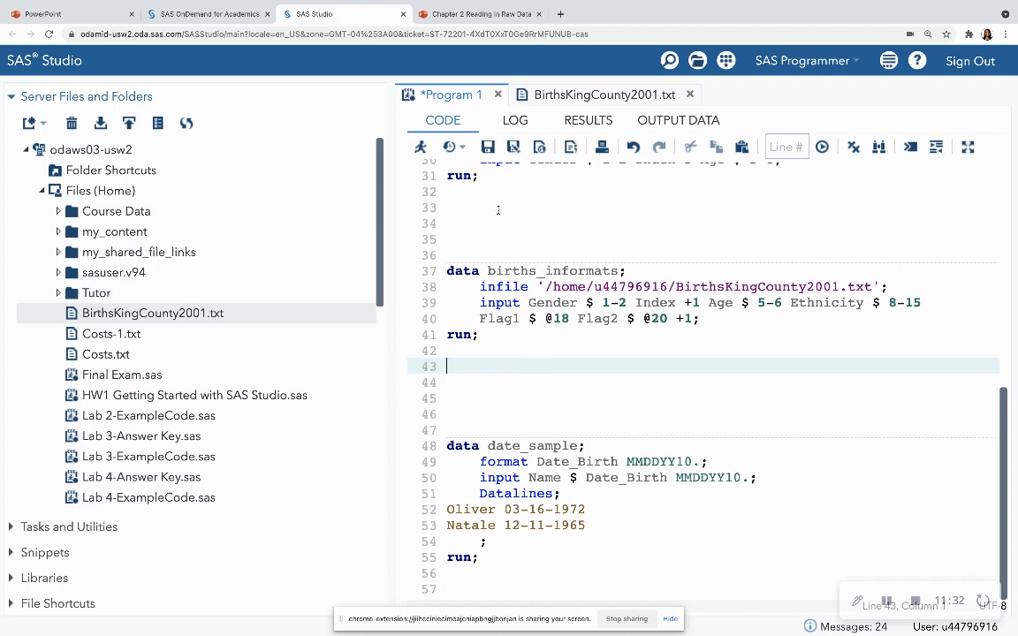
left_click(477, 15)
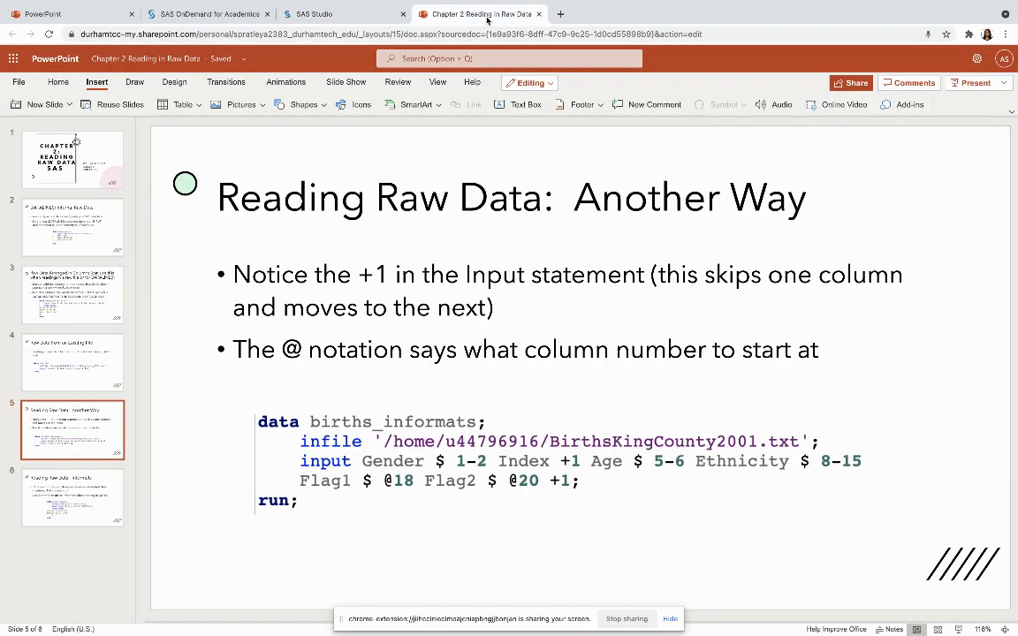
- Show slide 6, 'Reading Raw Data: Informats', with the date_sample MMDDYY10. example, then return to SAS Studio
left_click(77, 513)
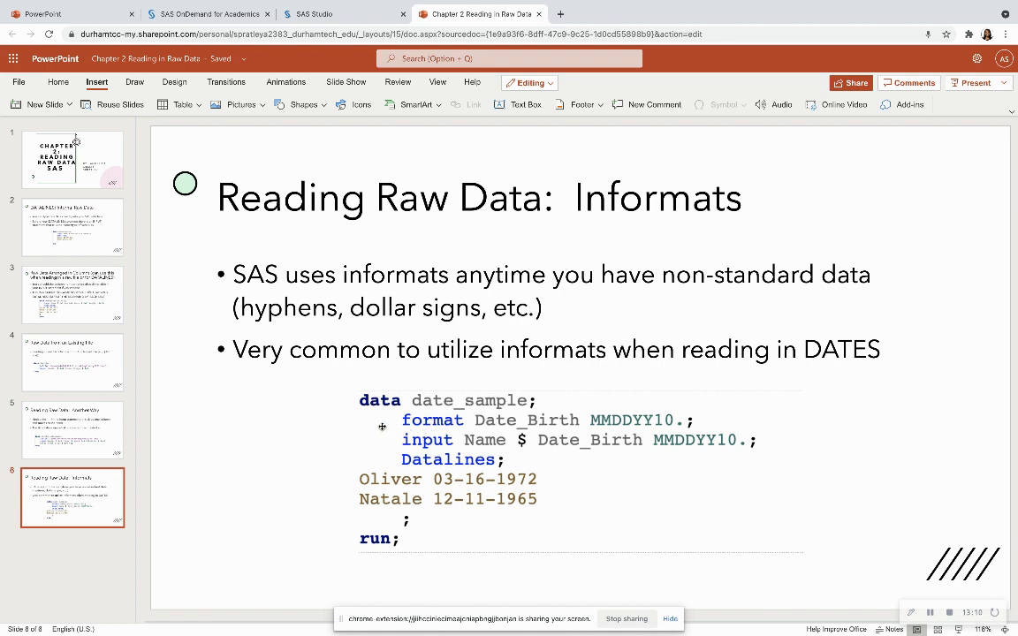
left_click(326, 16)
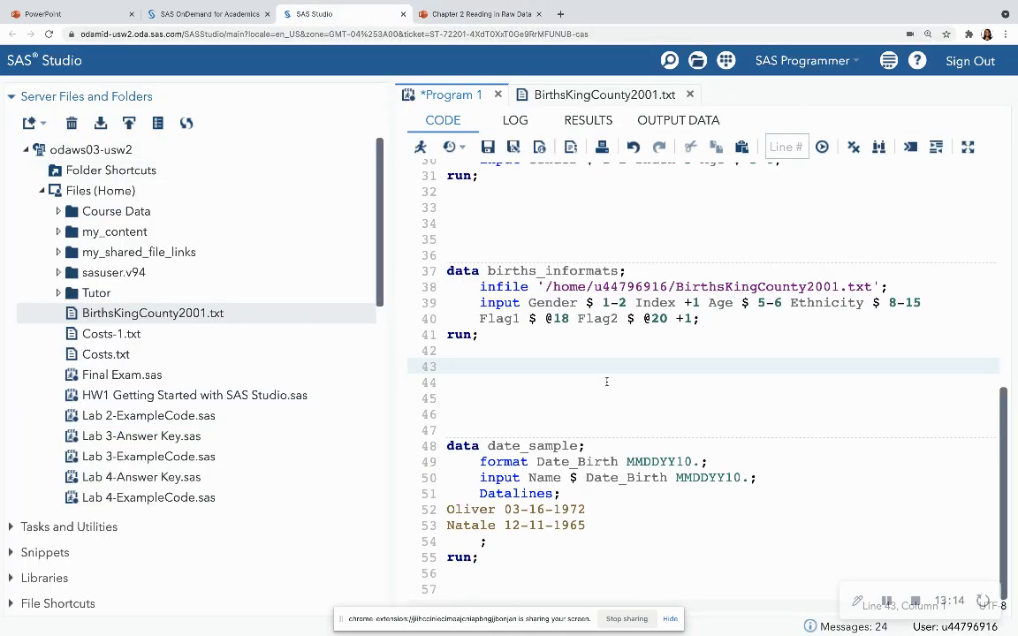
- Comment out the format statement on line 49 with *, then run the date_sample step (lines 48–55)
left_click(454, 461)
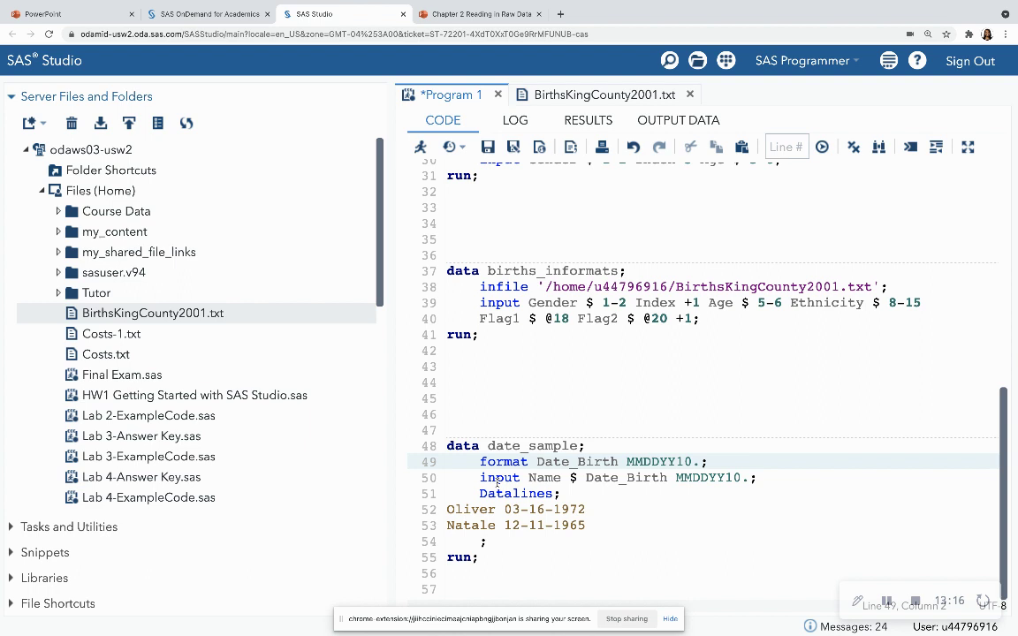
type("*")
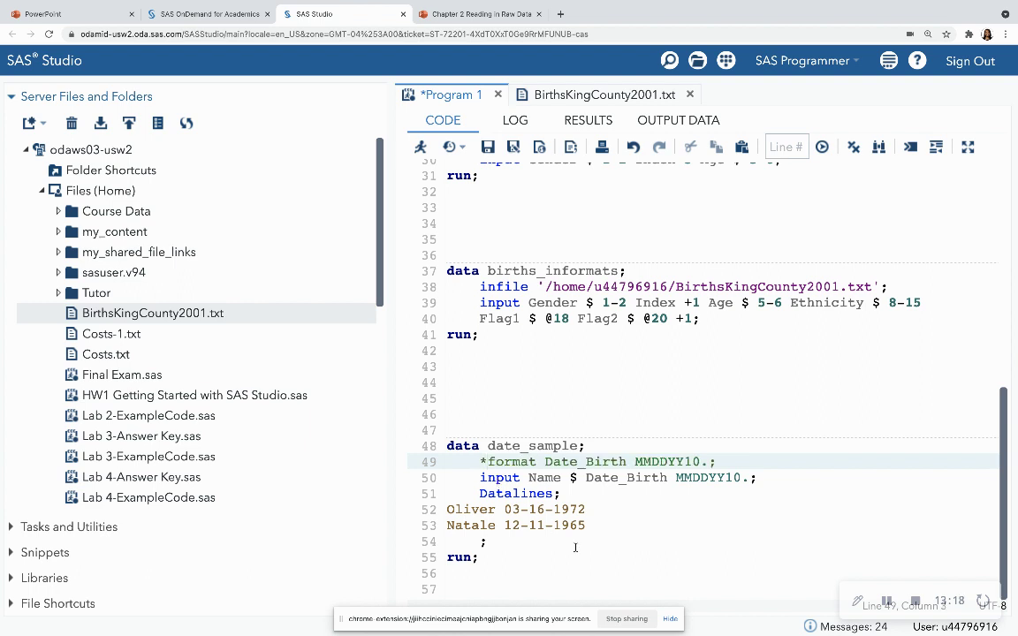
left_click(590, 569)
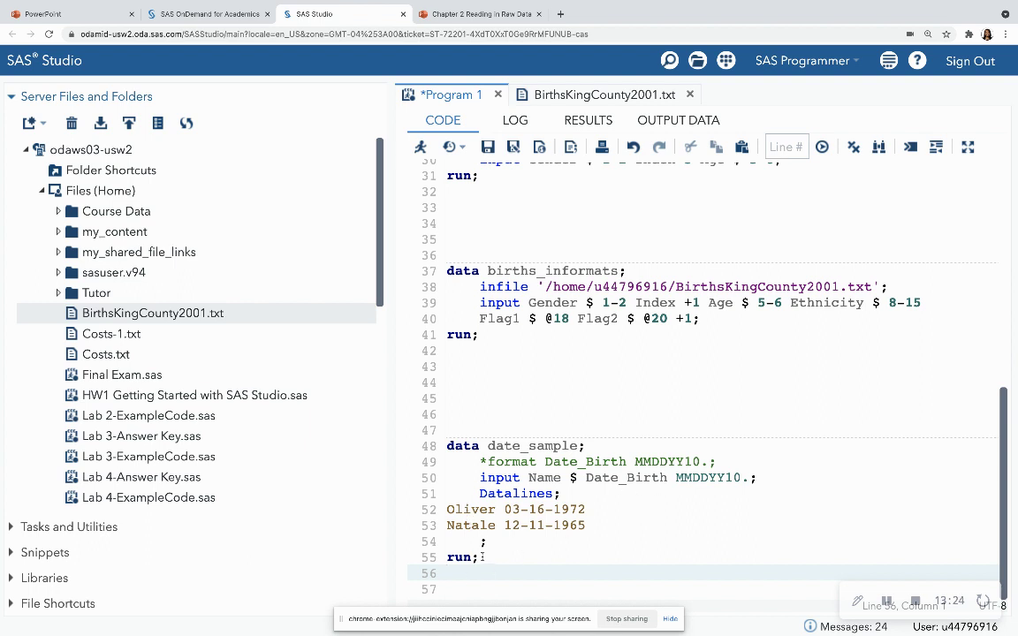
left_click_drag(478, 558, 445, 447)
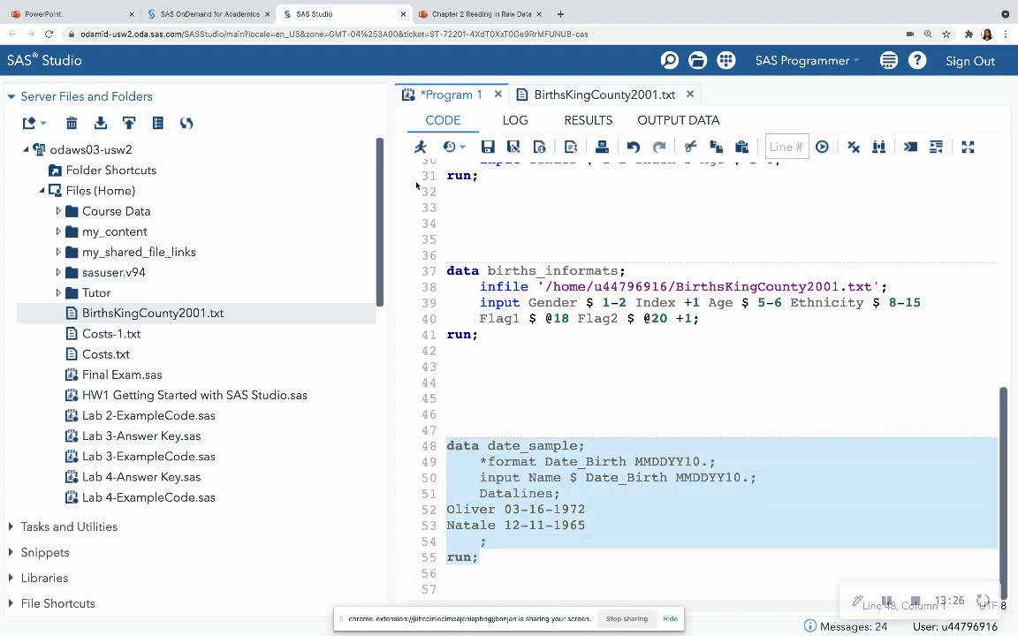
left_click(420, 147)
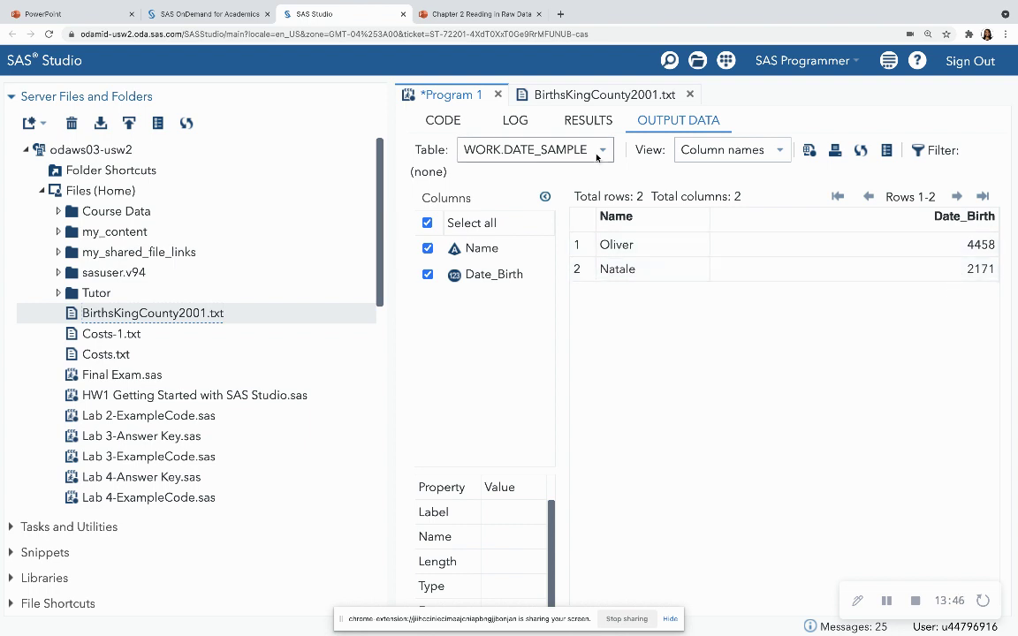
- Delete the * on line 49, rerun lines 48–55 and get Date_Birth 03/16/1972 and 12/11/1965
left_click(443, 120)
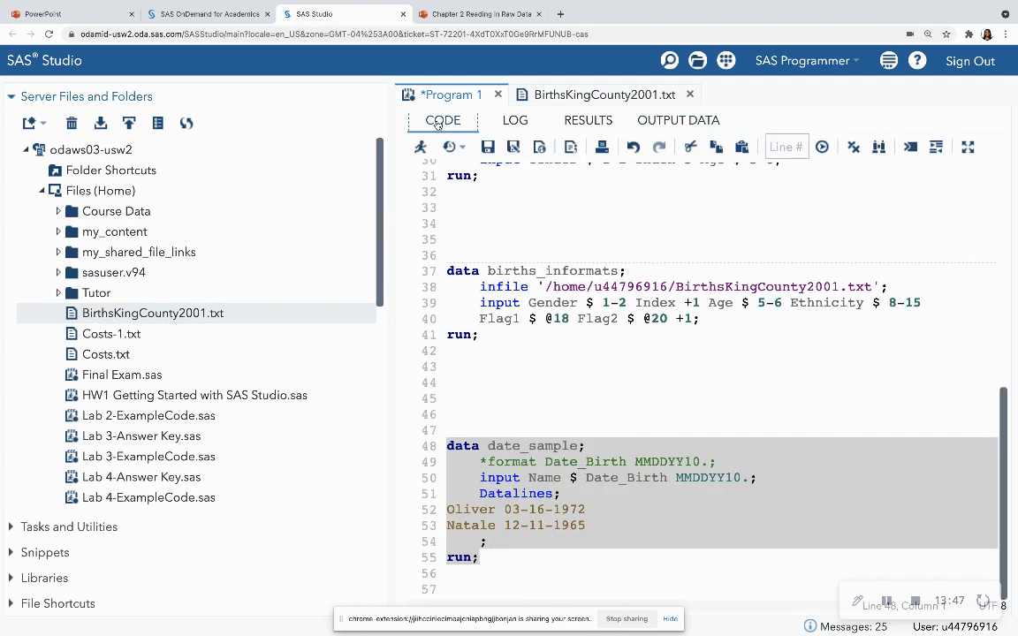
left_click(463, 462)
key("BackSpace")
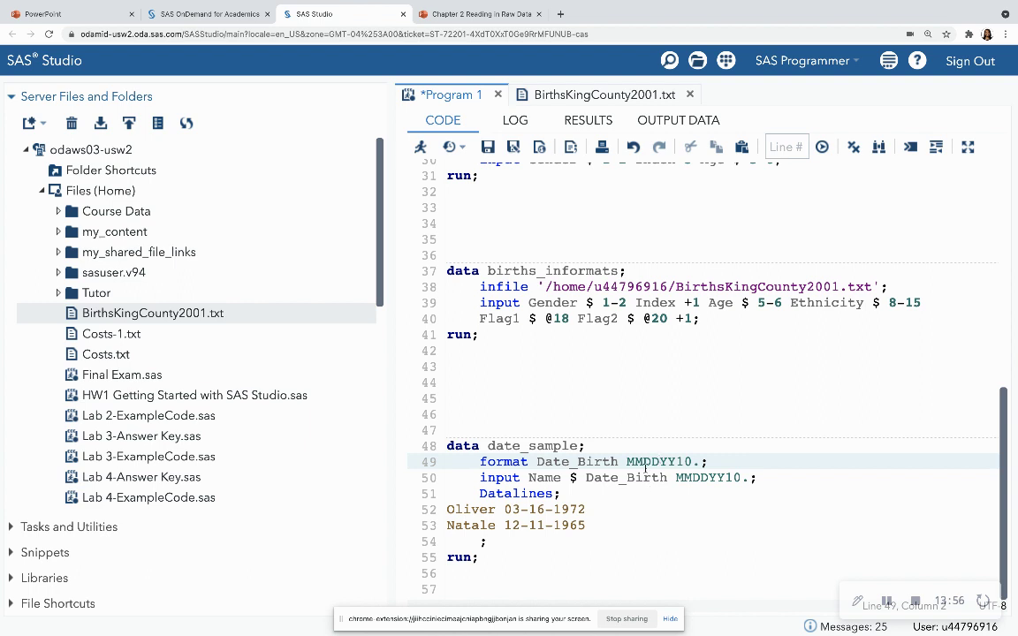
left_click(493, 557)
left_click_drag(492, 558, 446, 445)
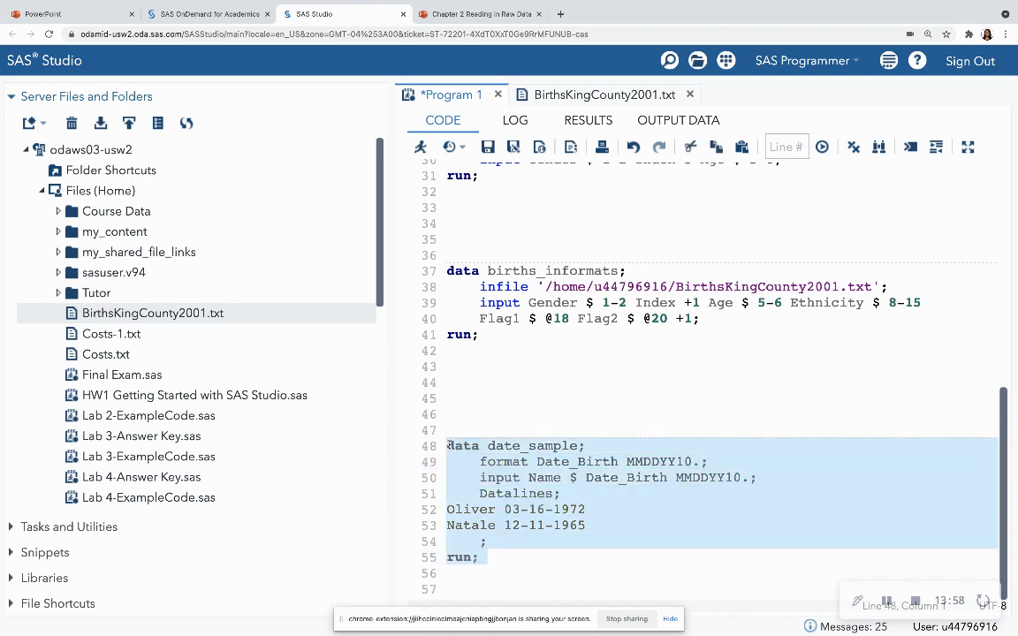
left_click(419, 148)
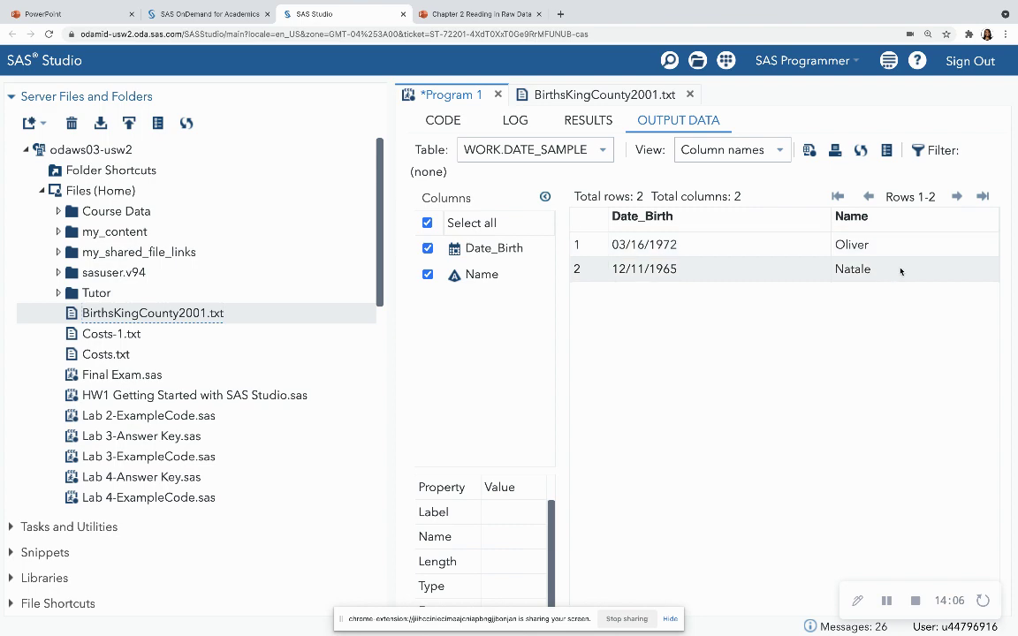
left_click(457, 123)
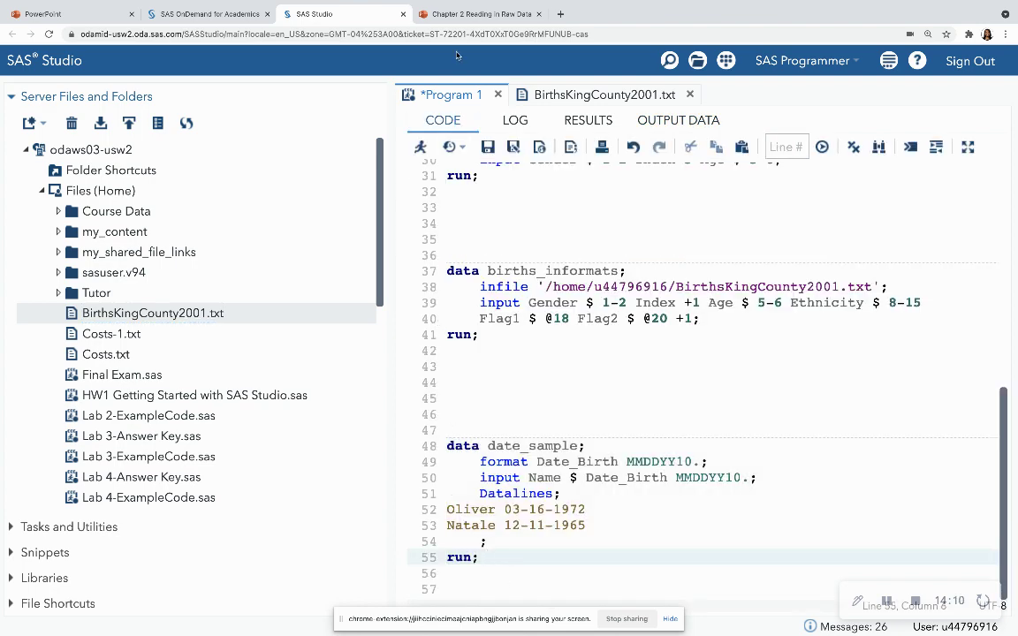
- Page through slides 1 and 2, ending on slide 3's demographics_cols column-range example
left_click(422, 16)
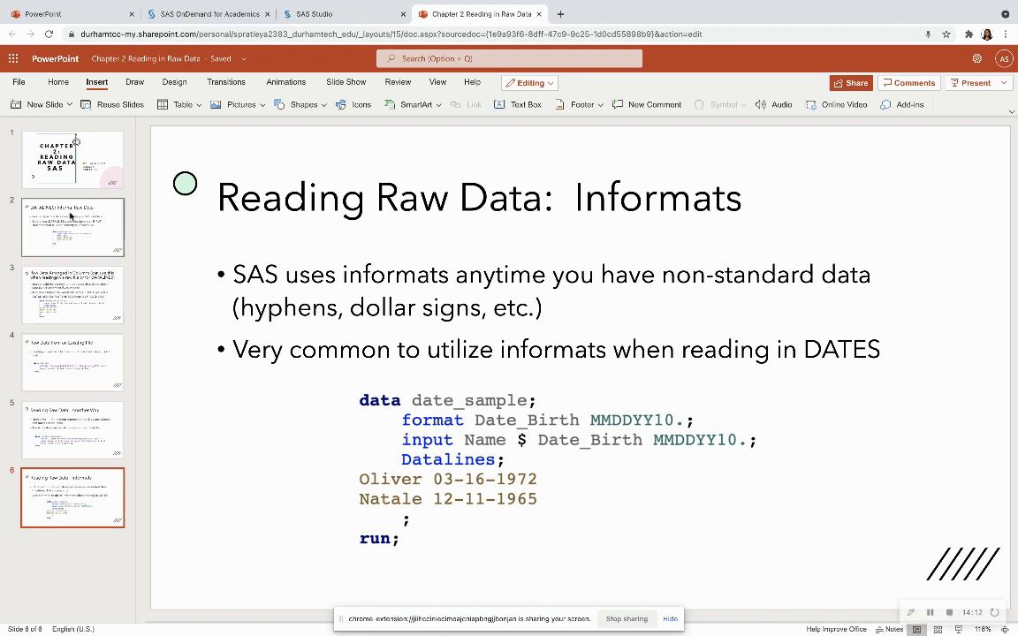
left_click(66, 168)
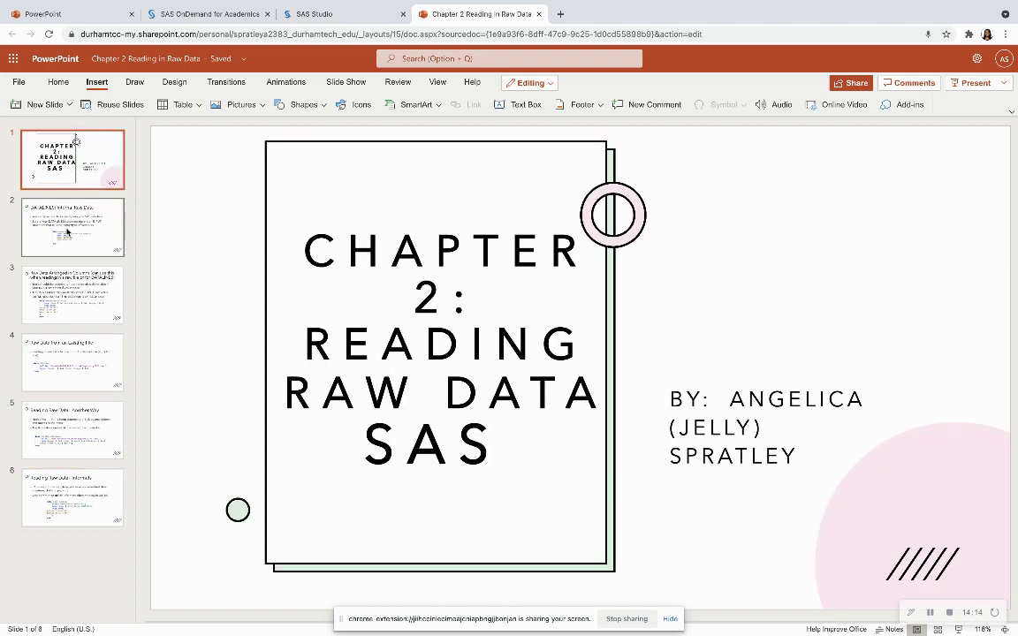
left_click(66, 232)
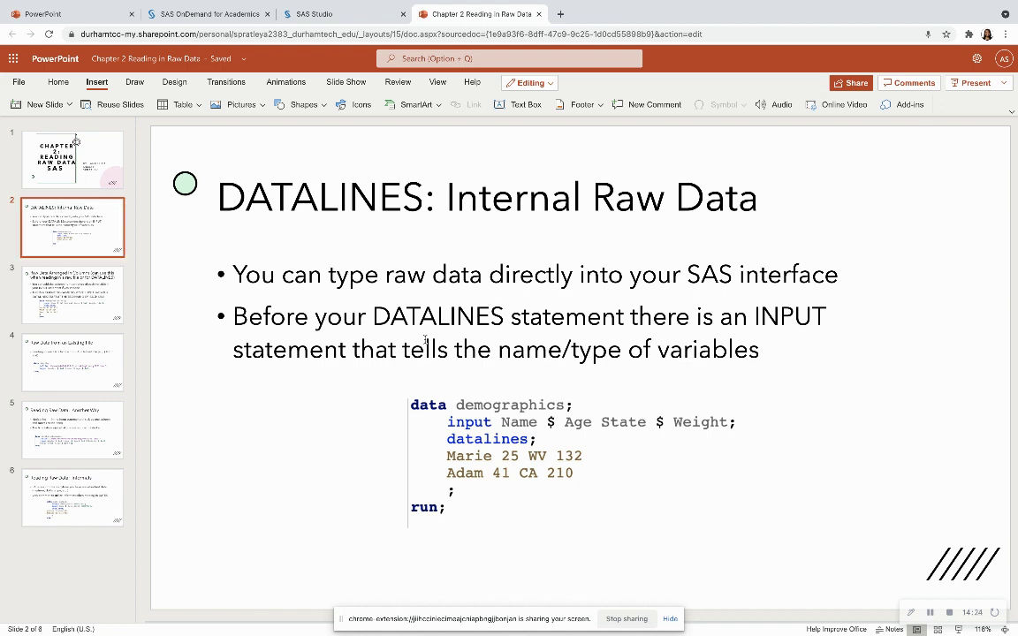
left_click(89, 306)
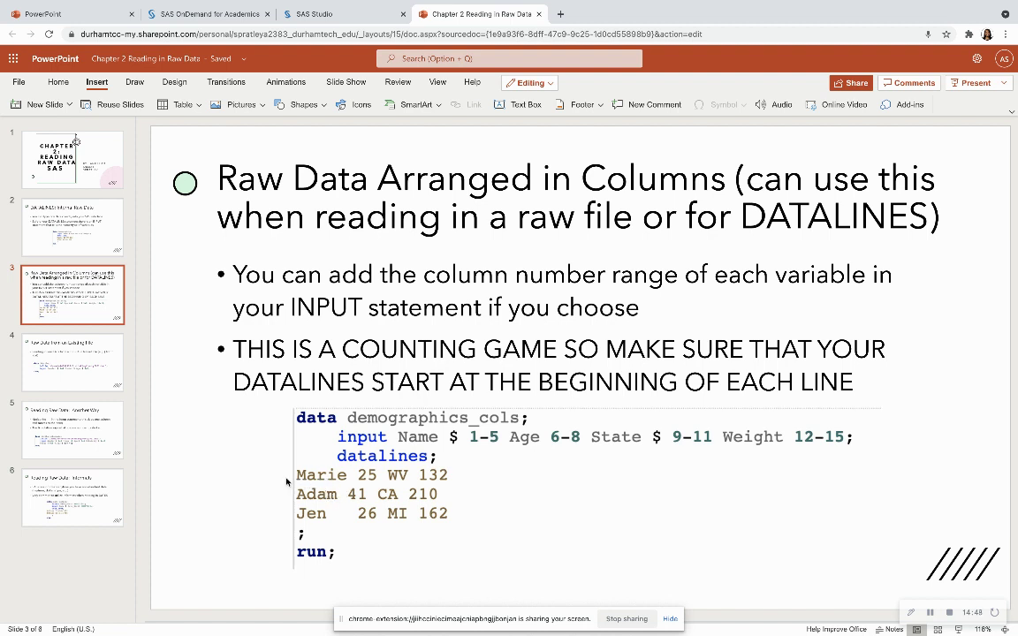
- Revisit the Existing File and Another Way slides, ending on slide 6's date_sample informats example
left_click(81, 329)
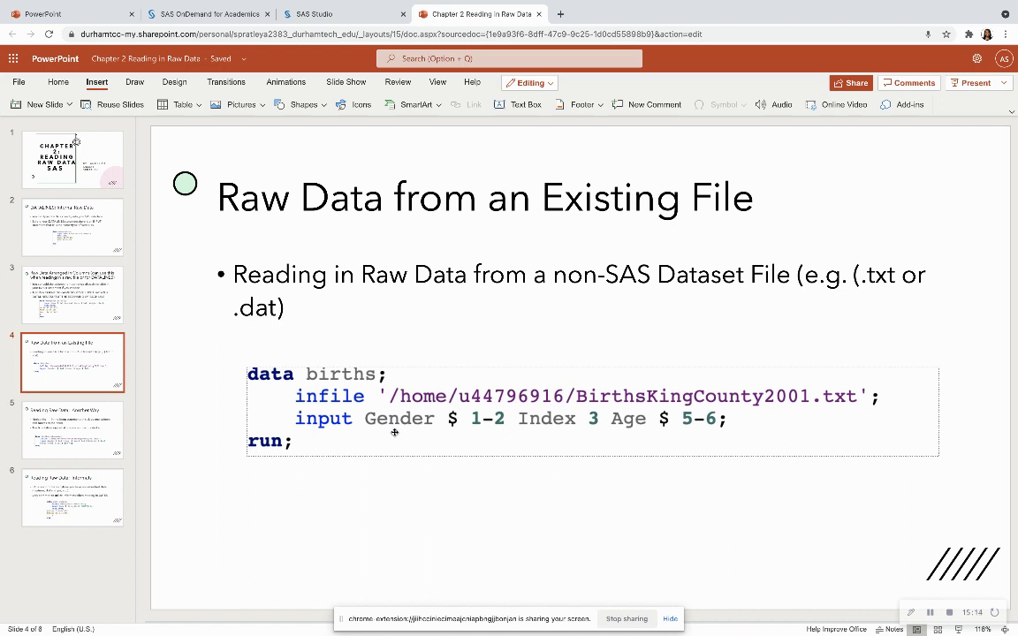
left_click(70, 437)
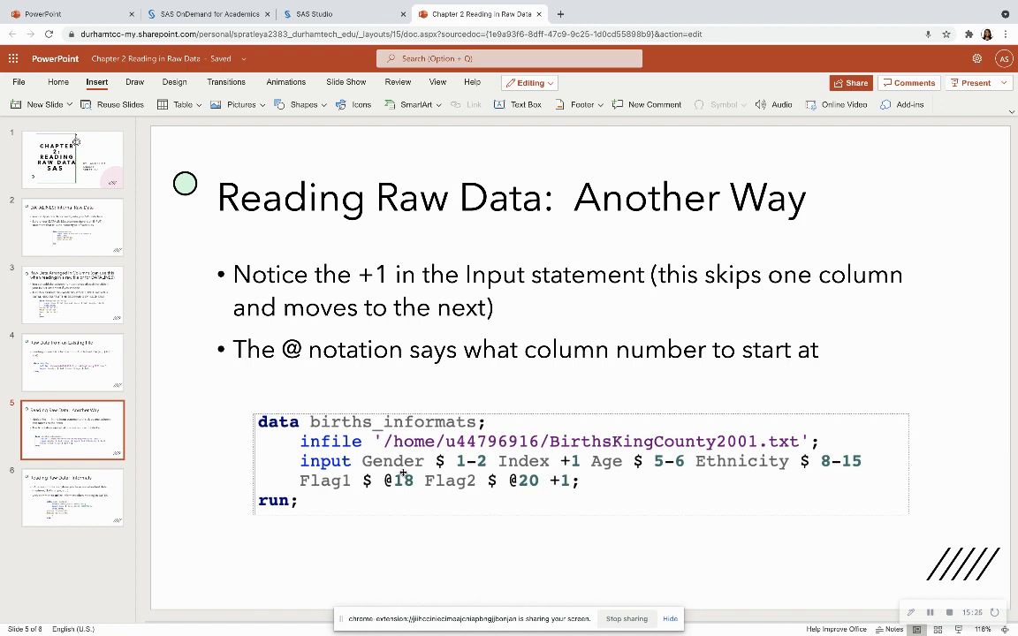
left_click(65, 514)
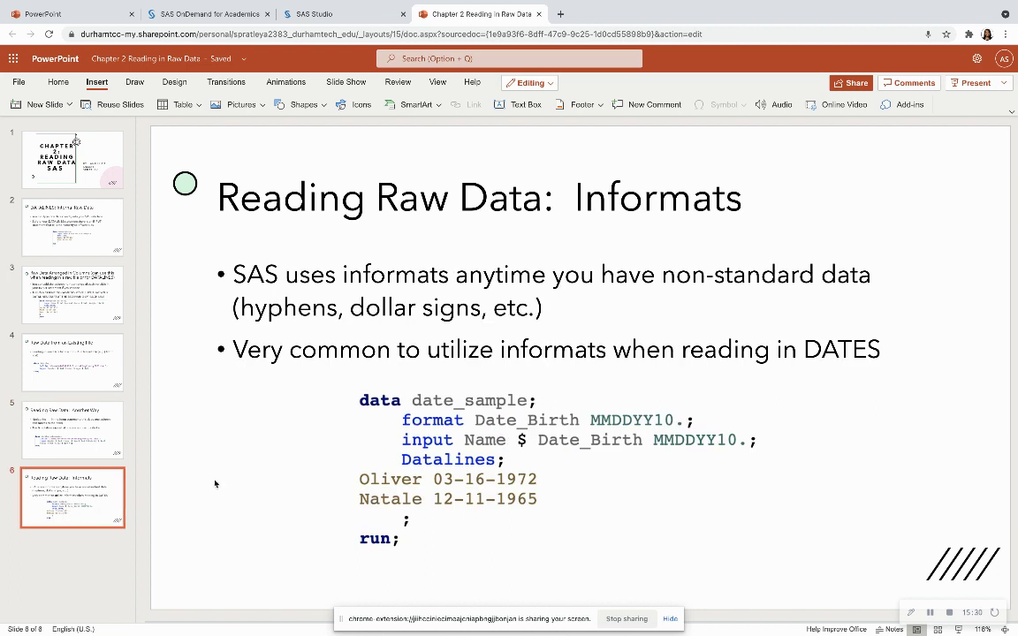